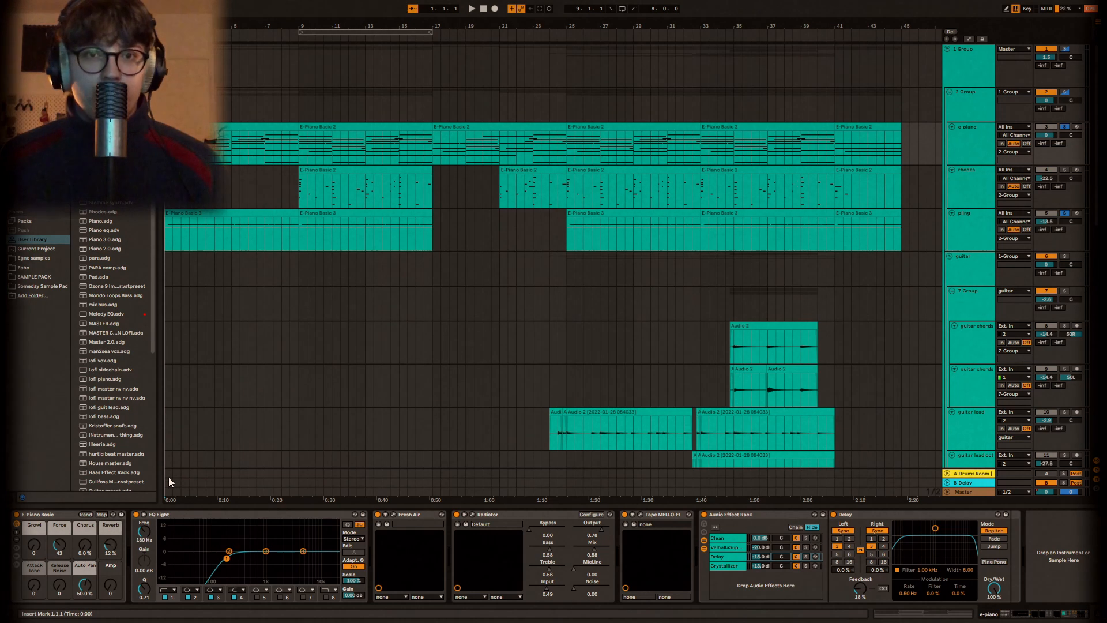
- Review the e-piano track's instrument, Fresh Air and Radiator plug-ins, and collapse Radiator's parameter display
left_click(47, 515)
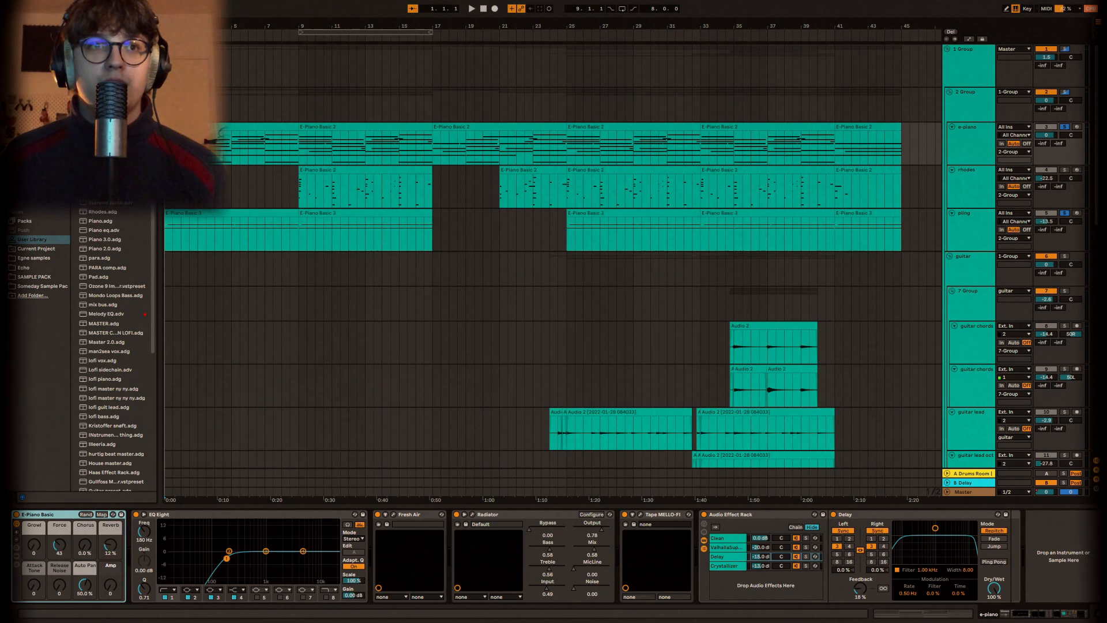
left_click(394, 516)
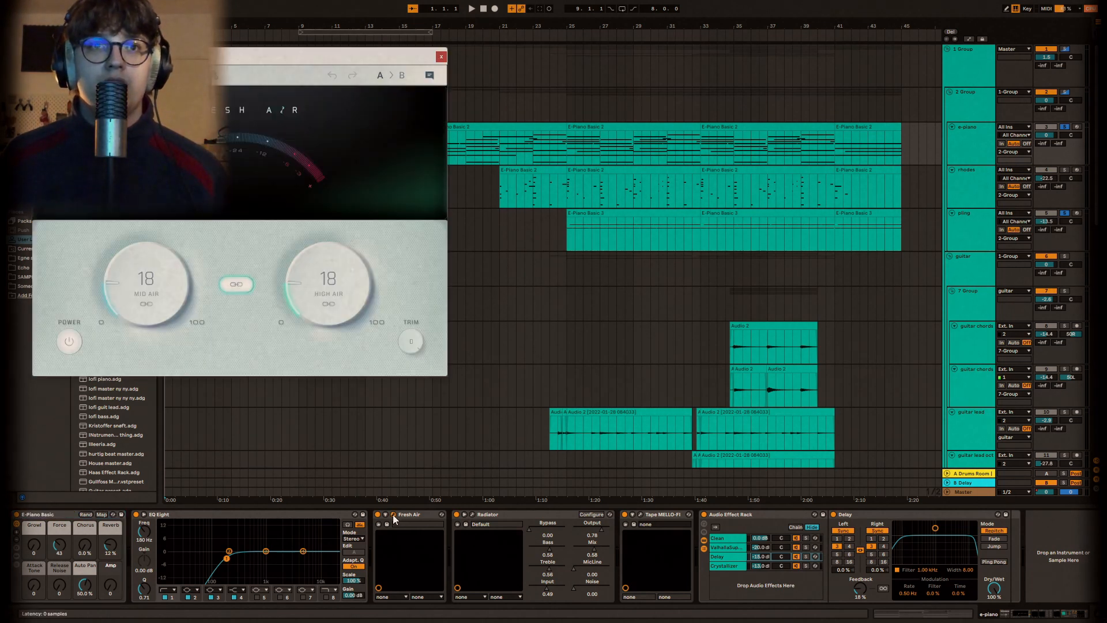
left_click(394, 517)
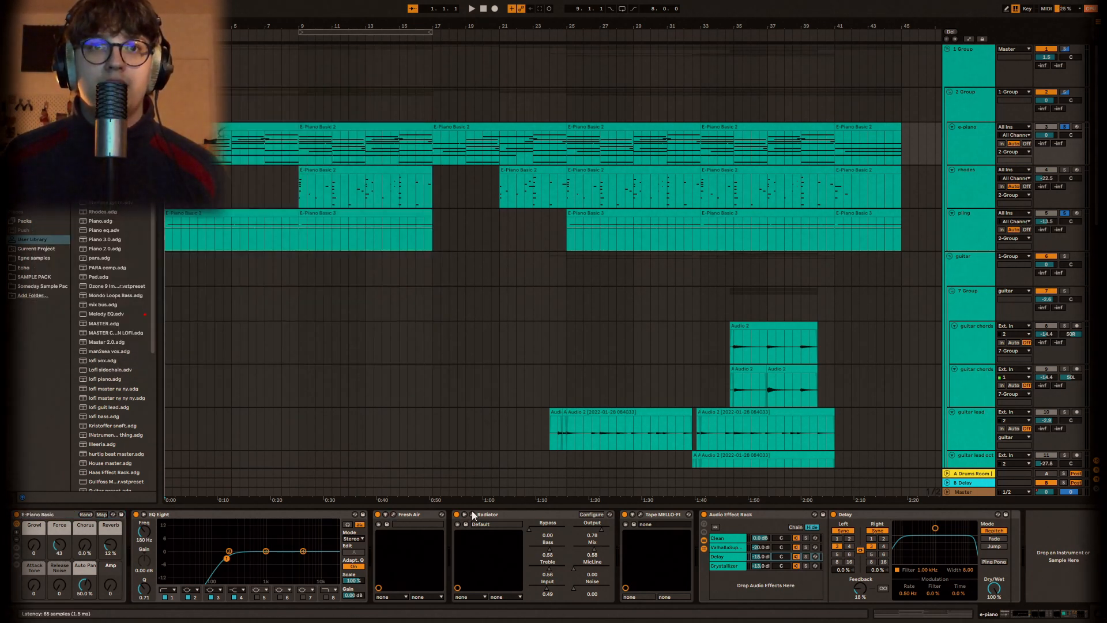
left_click(472, 515)
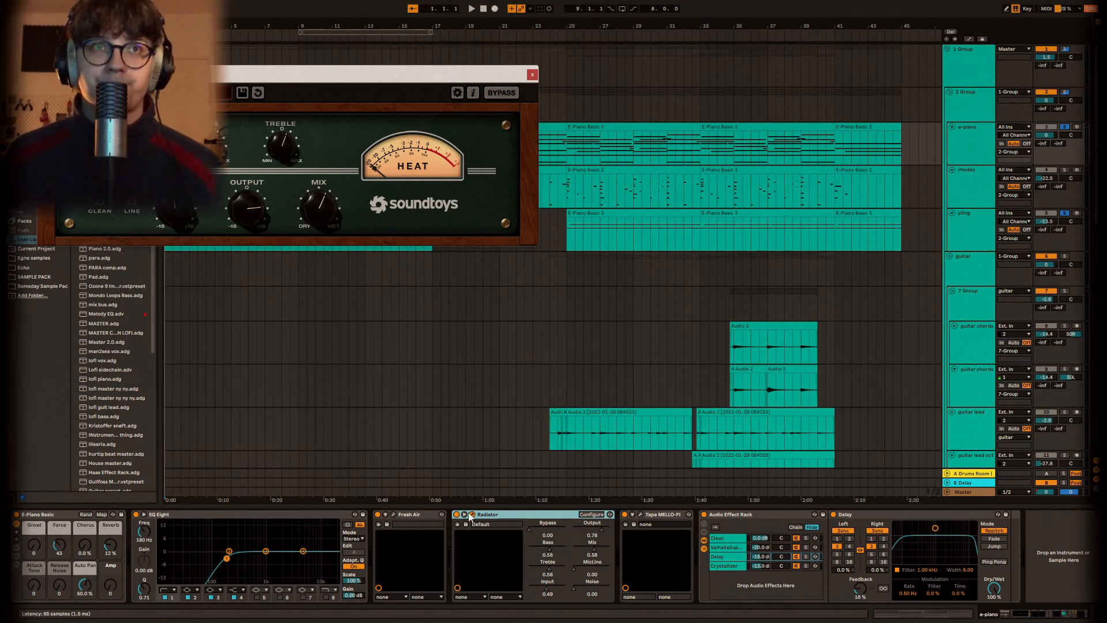
left_click(465, 514)
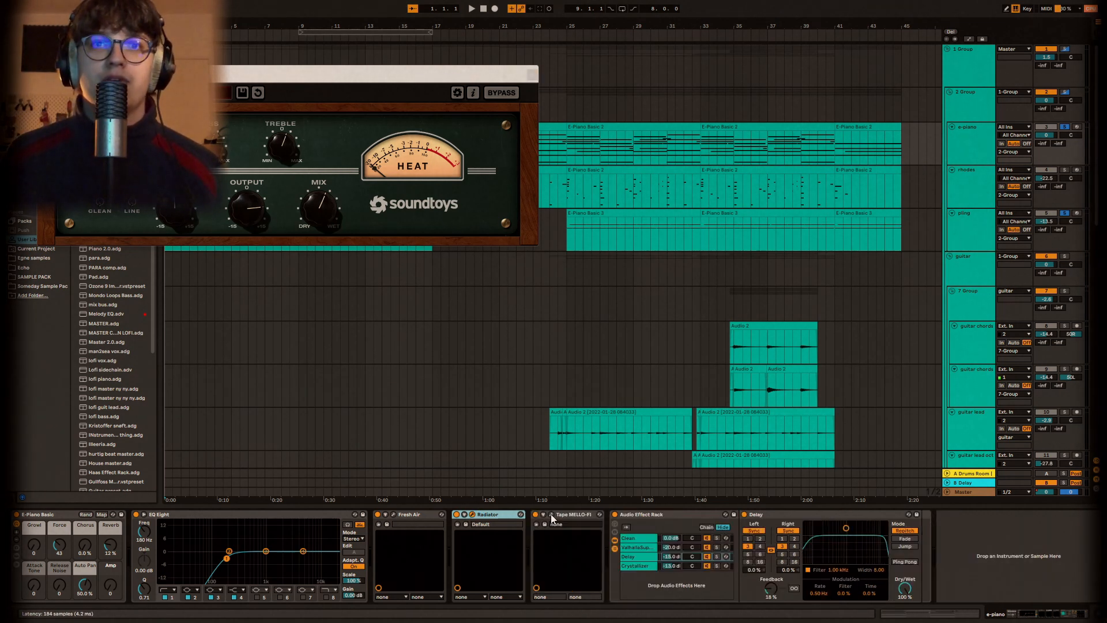
- View the e-piano's Tape MELLO-FI plug-in, close it, and show the Delay chain in the Audio Effect Rack
left_click(550, 515)
left_click_drag(592, 174, 623, 161)
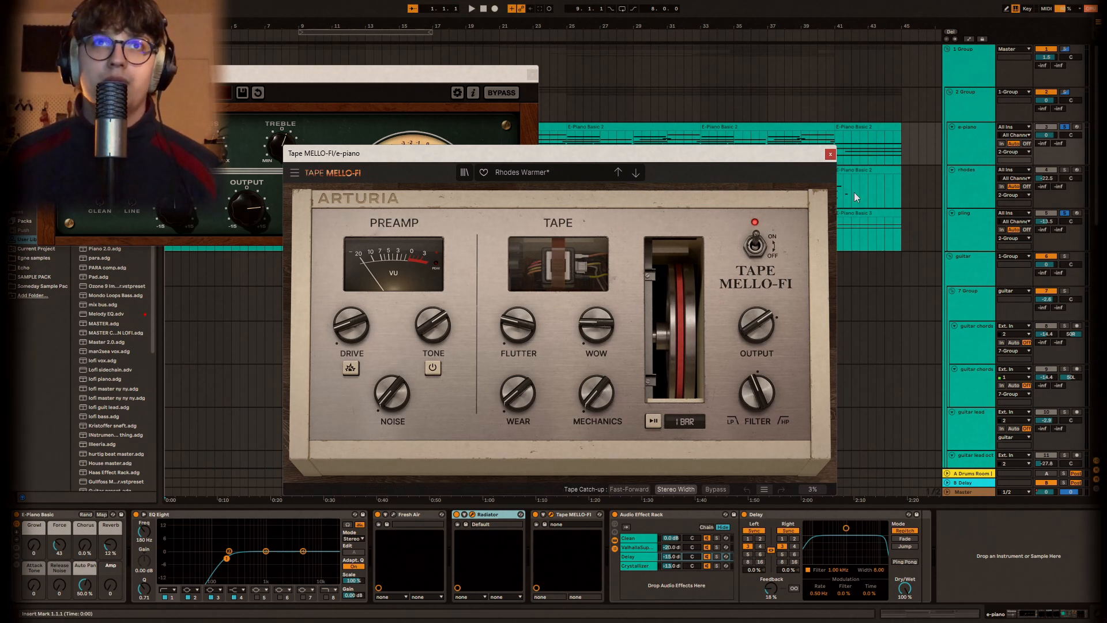
left_click(829, 154)
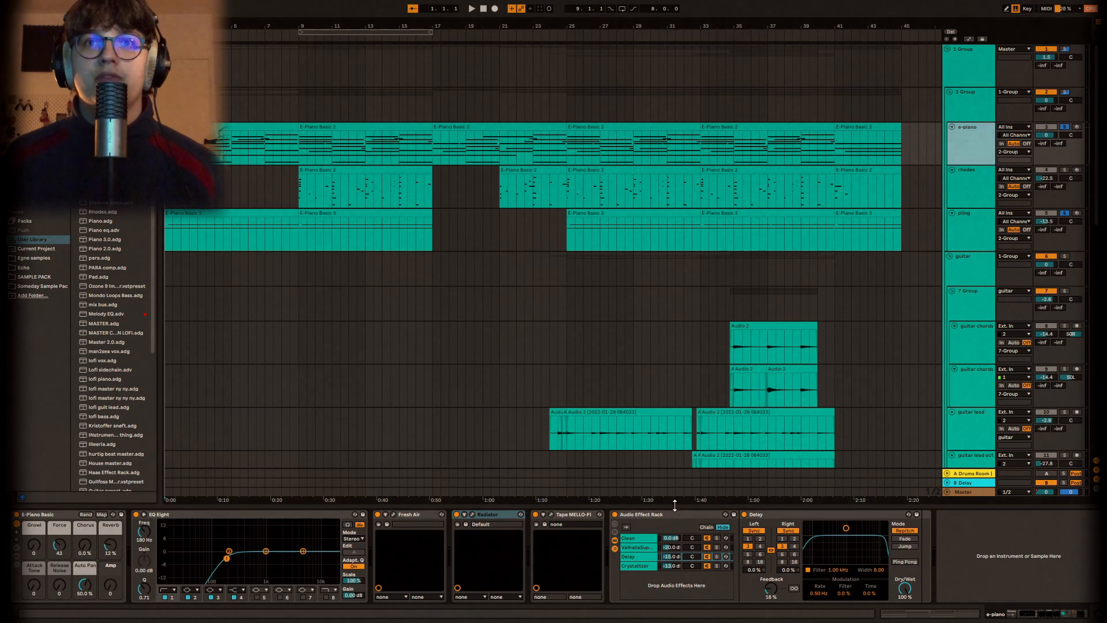
left_click(644, 515)
left_click(639, 556)
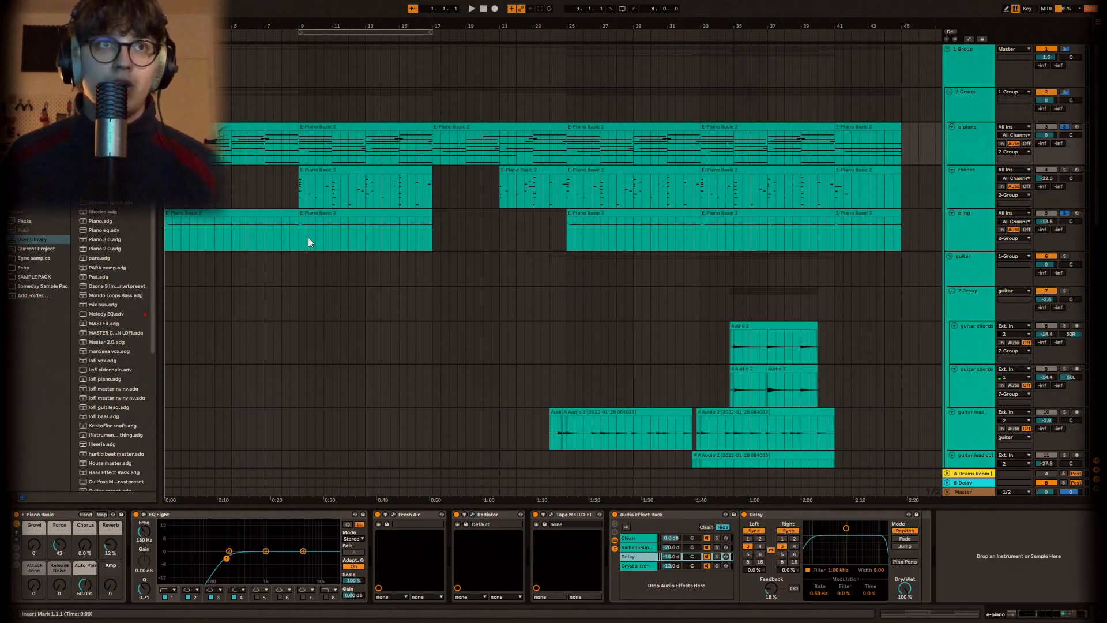
- Show the pling track's device chain and play the arrangement to hear the pling part with the e-piano
left_click(968, 246)
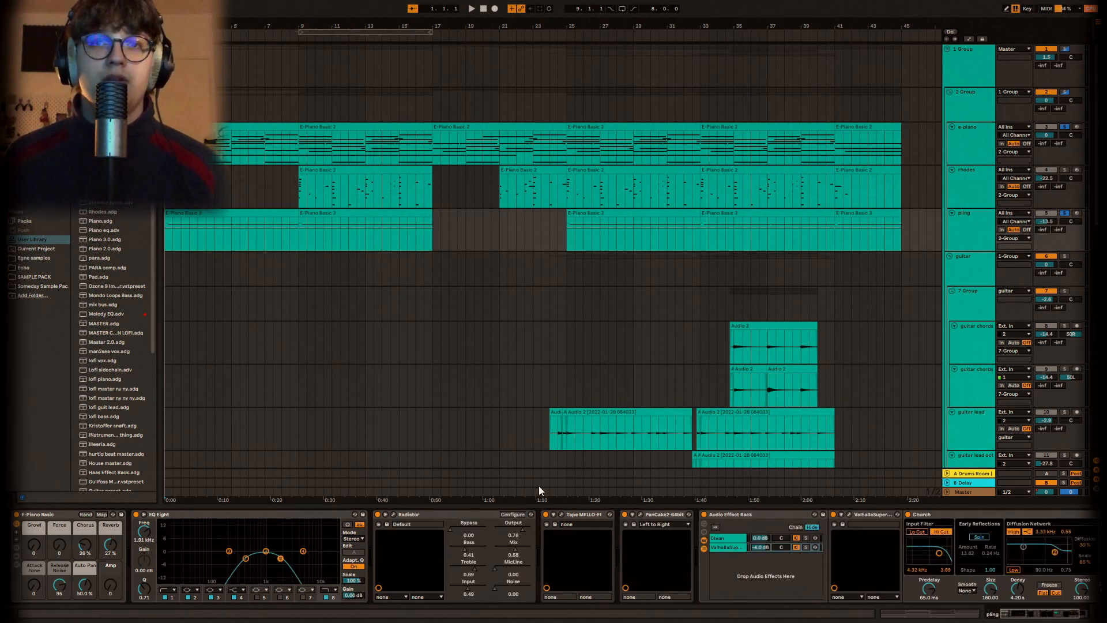
double_click(209, 215)
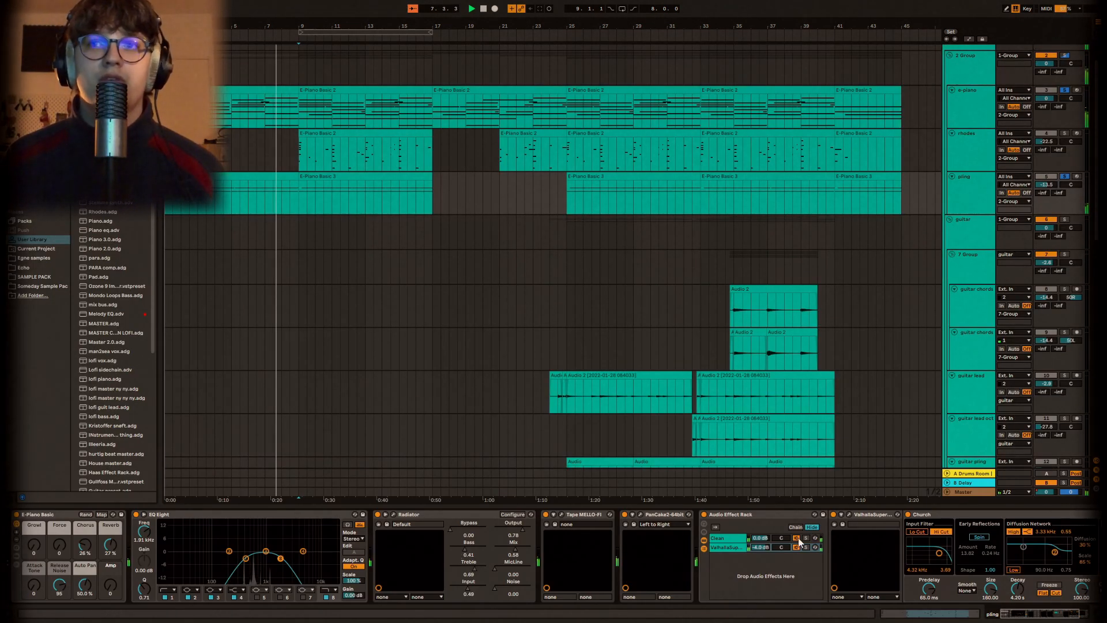
scroll(963, 225, "up", 1)
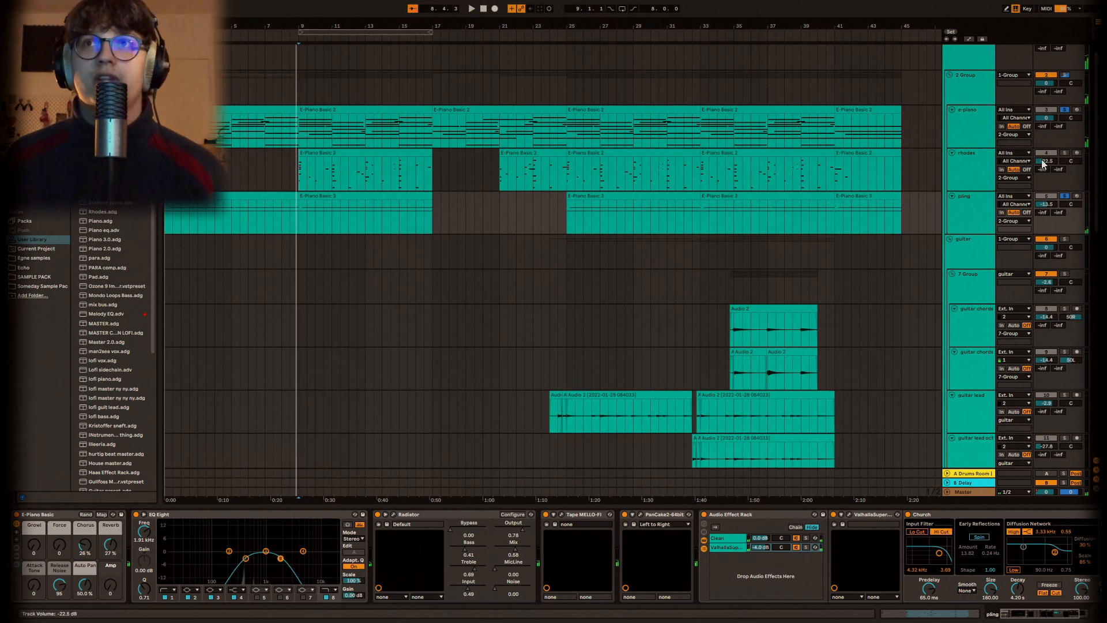
- Play the rhodes track soloed from bar 9 and look at its sampled rhodes instrument
left_click(301, 181)
key("space")
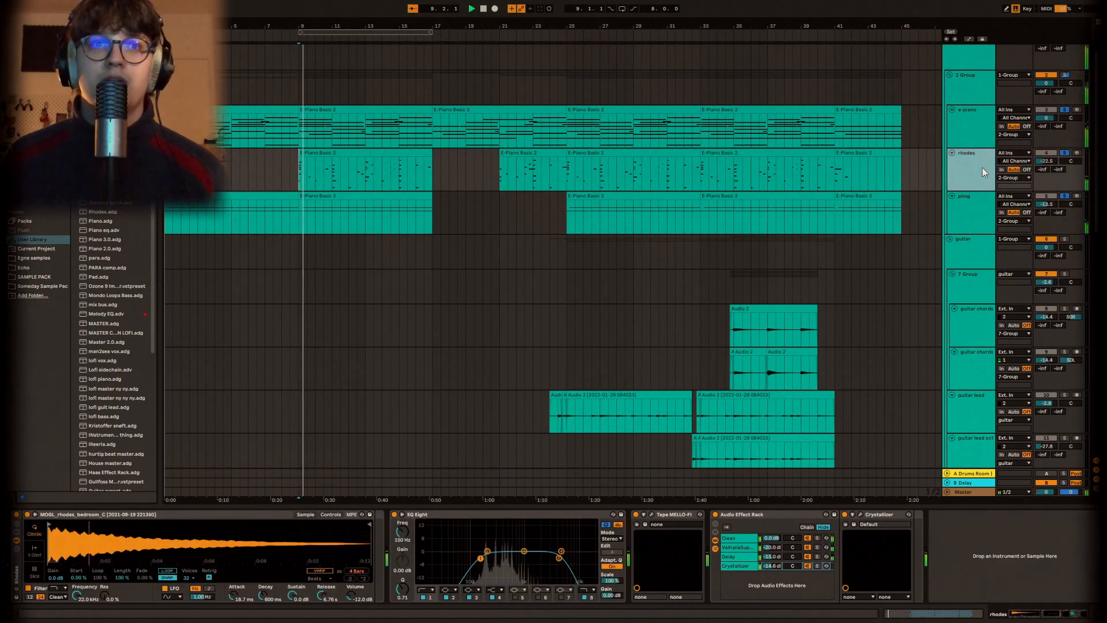
left_click(1065, 153)
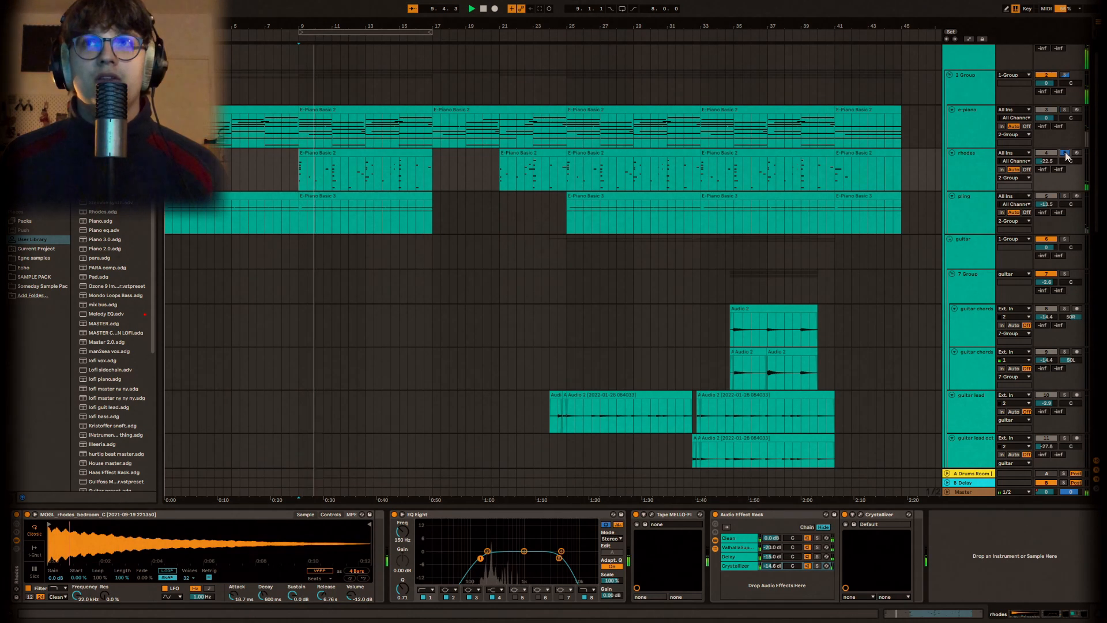
key("plus")
key("plus")
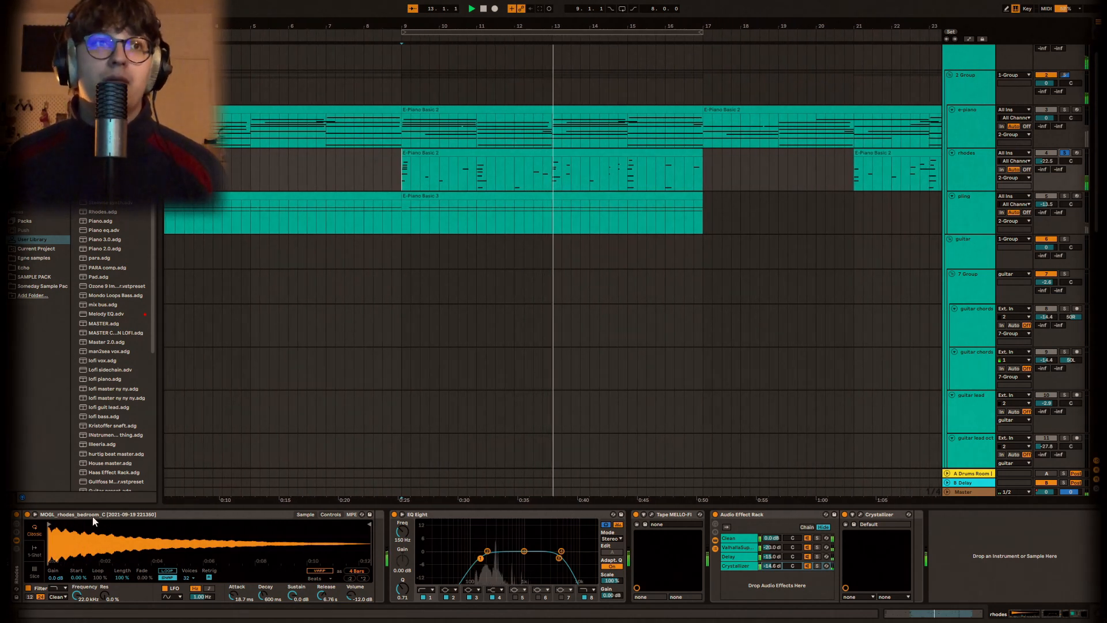
left_click(68, 526)
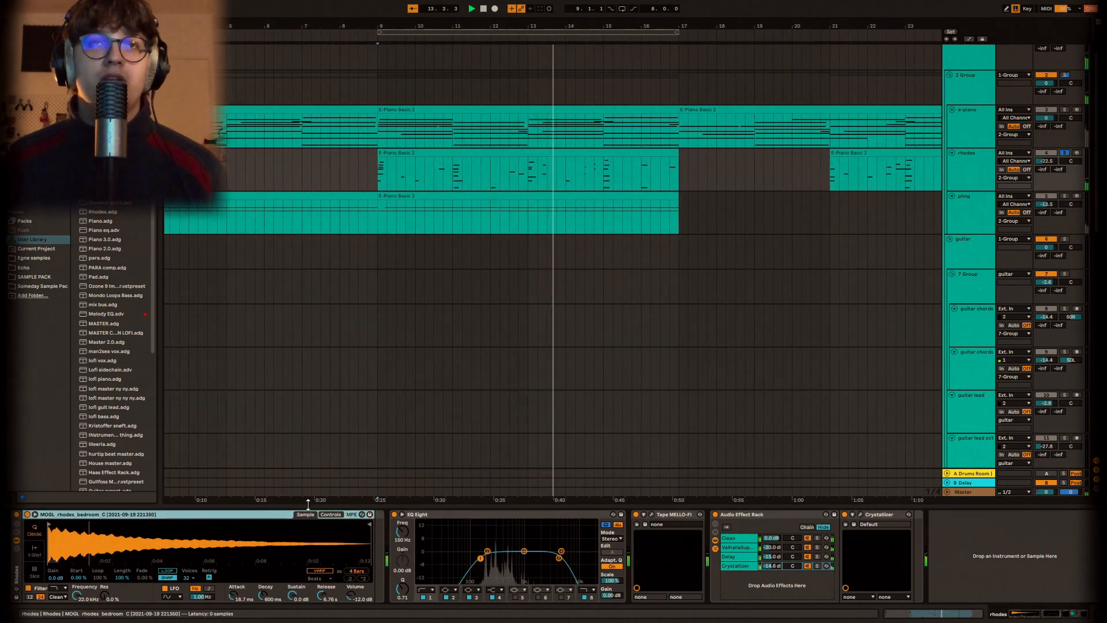
- Add the e-piano and pling tracks to the rhodes solo to hear all three layers together
left_click(554, 119)
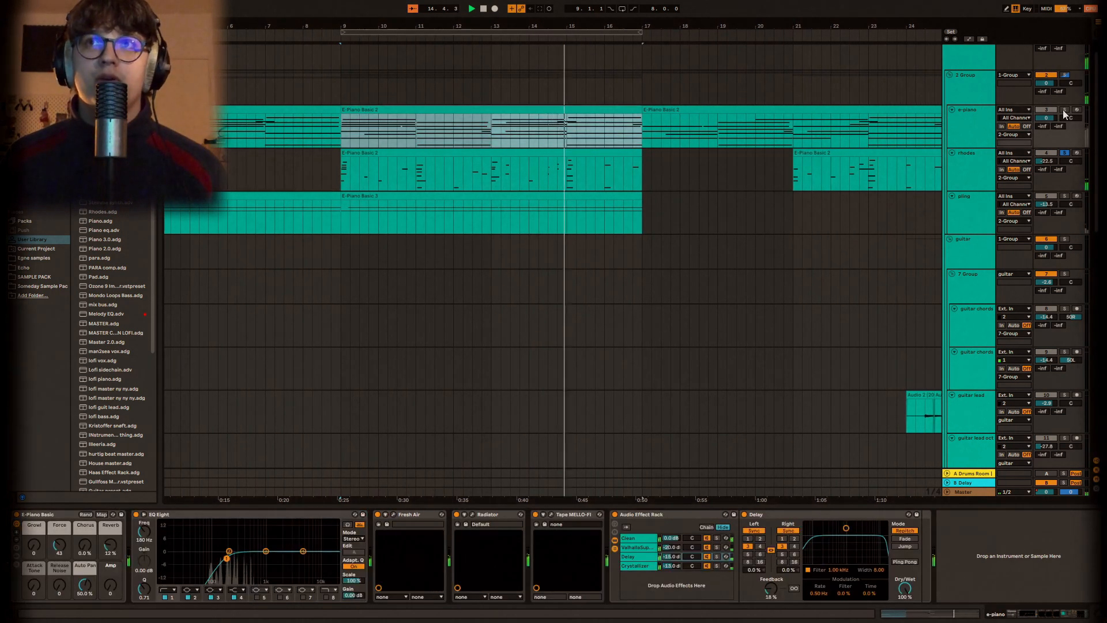
left_click(1065, 109, "ctrl")
left_click(1065, 196, "ctrl")
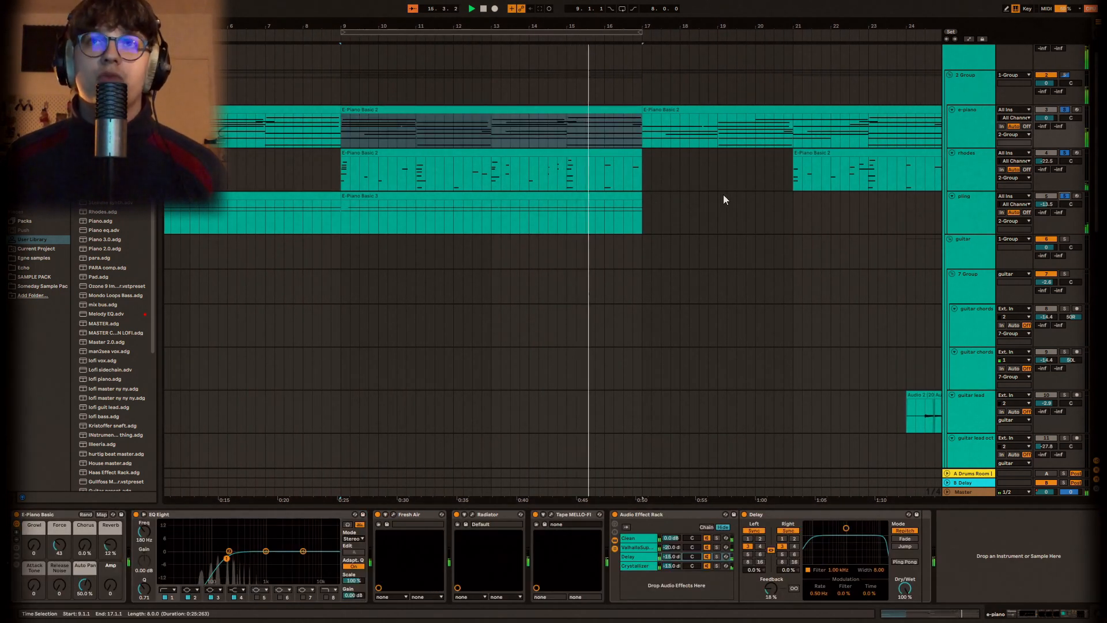
key("minus")
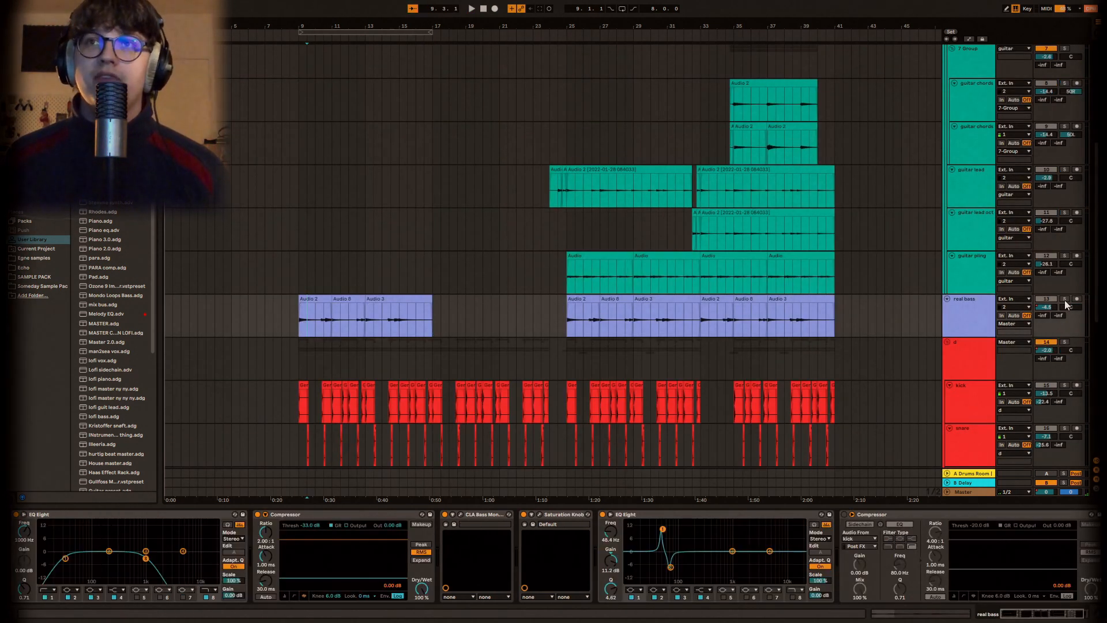
- Play the real bass track from bar 9 and follow its clips and effects
left_click(300, 321)
key("space")
scroll(299, 321, "up", 4)
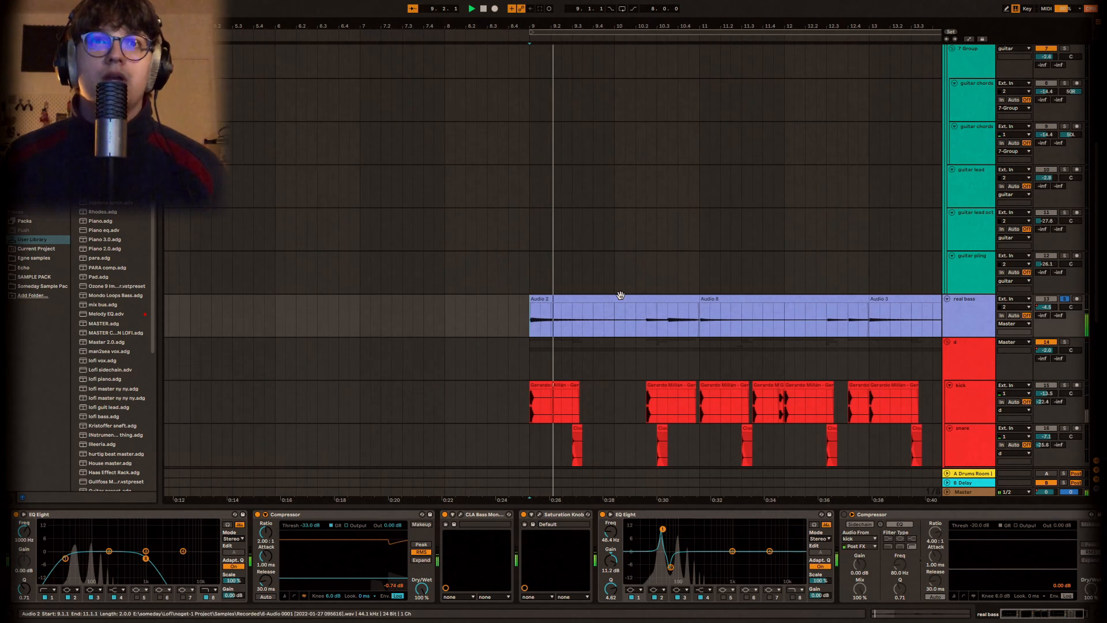
scroll(621, 295, "down", 2)
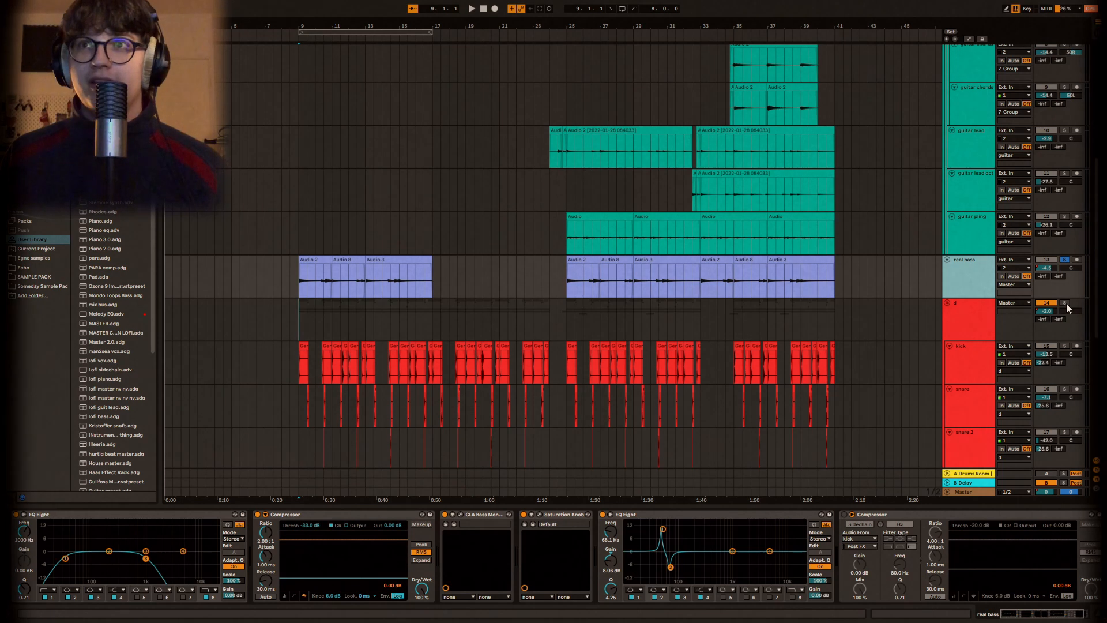
- Listen to the d drum group together with the real bass from bar 9
scroll(296, 330, "down", 5)
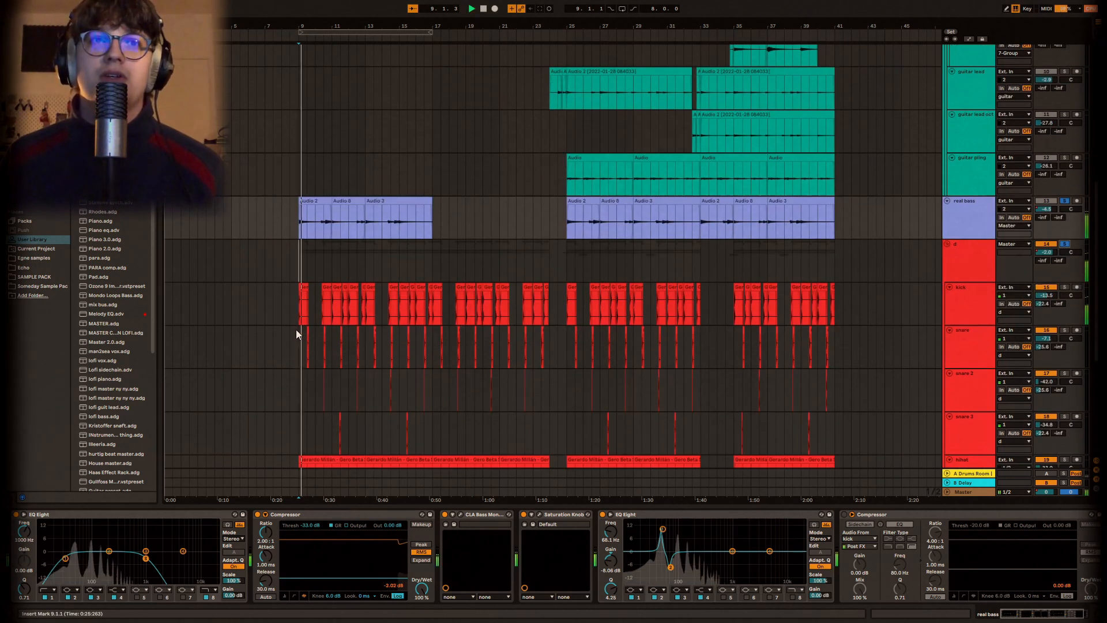
key("plus")
key("plus")
scroll(651, 312, "down", 1)
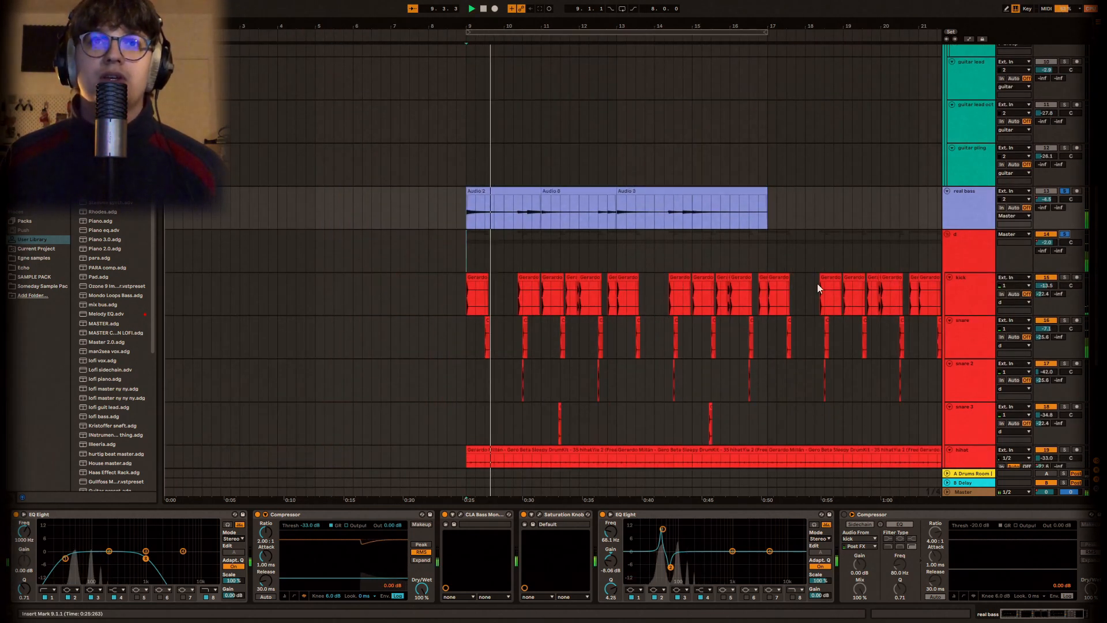
- Show the kick track's EQ Eight and replay the drum pattern from bar 9 while examining the kick clips
left_click(960, 291)
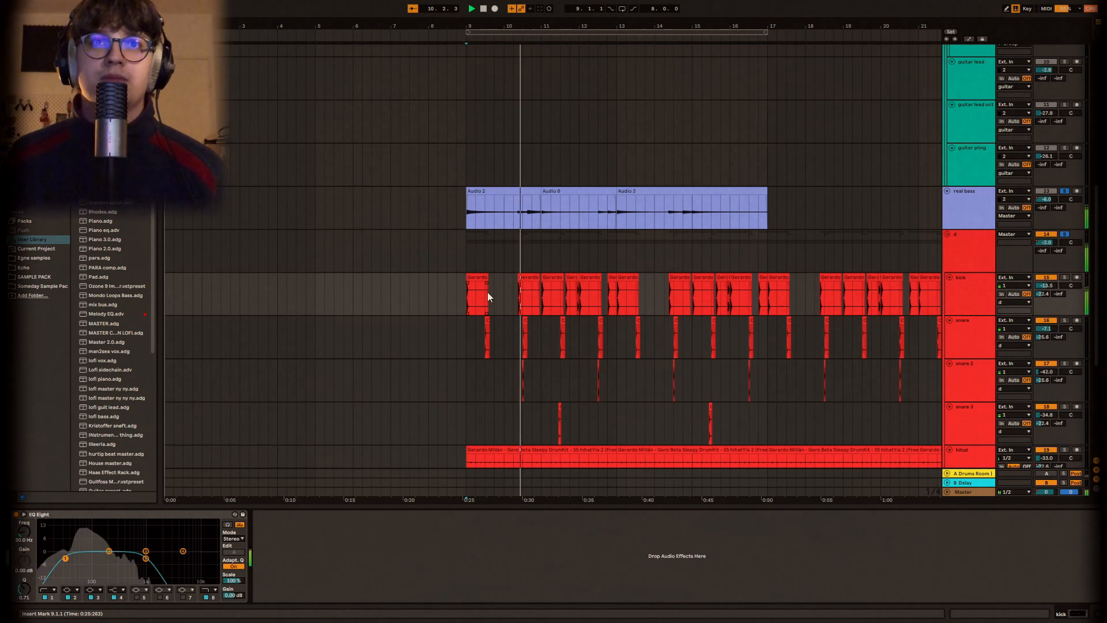
scroll(466, 292, "up", 3)
key("space")
scroll(405, 297, "up", 3)
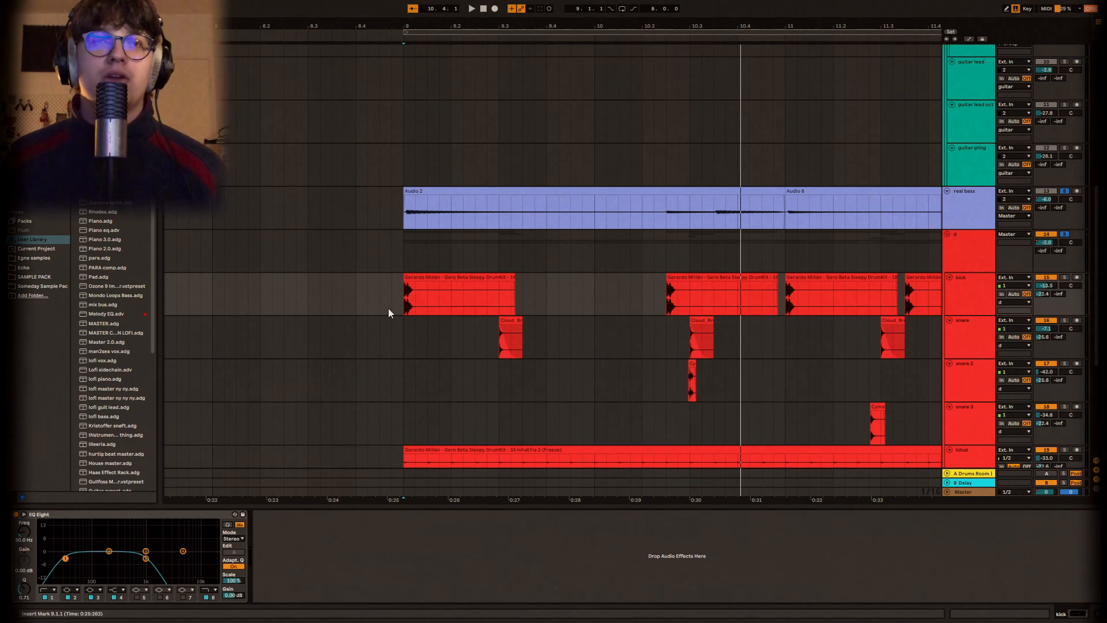
key("space")
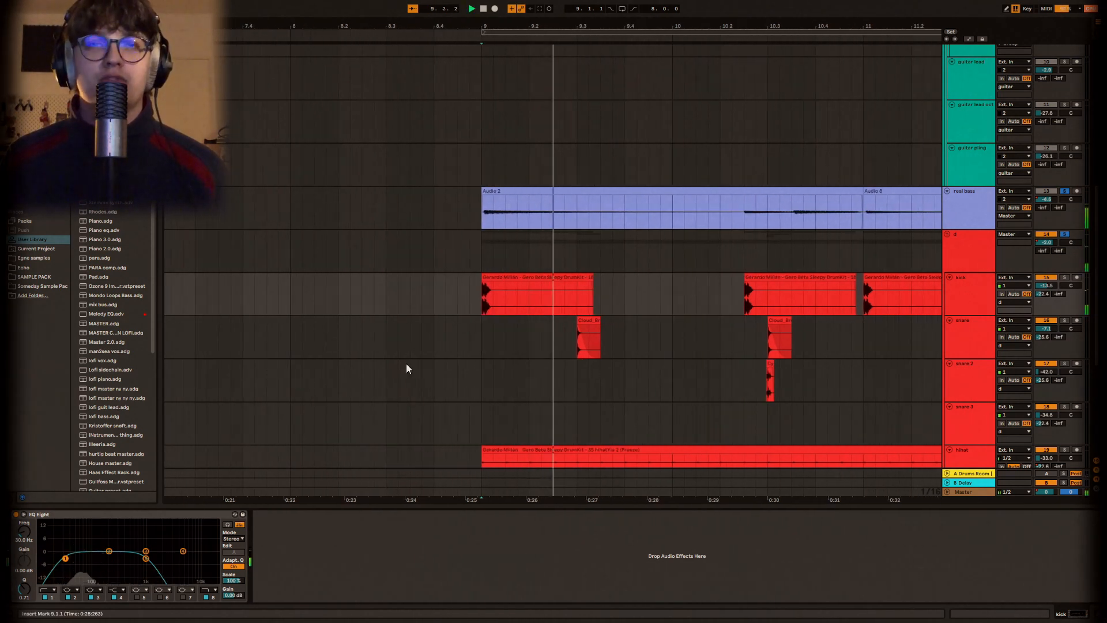
- Examine the first snare clip at 9.3, show the snare track's effects, and play from there
scroll(497, 341, "up", 5)
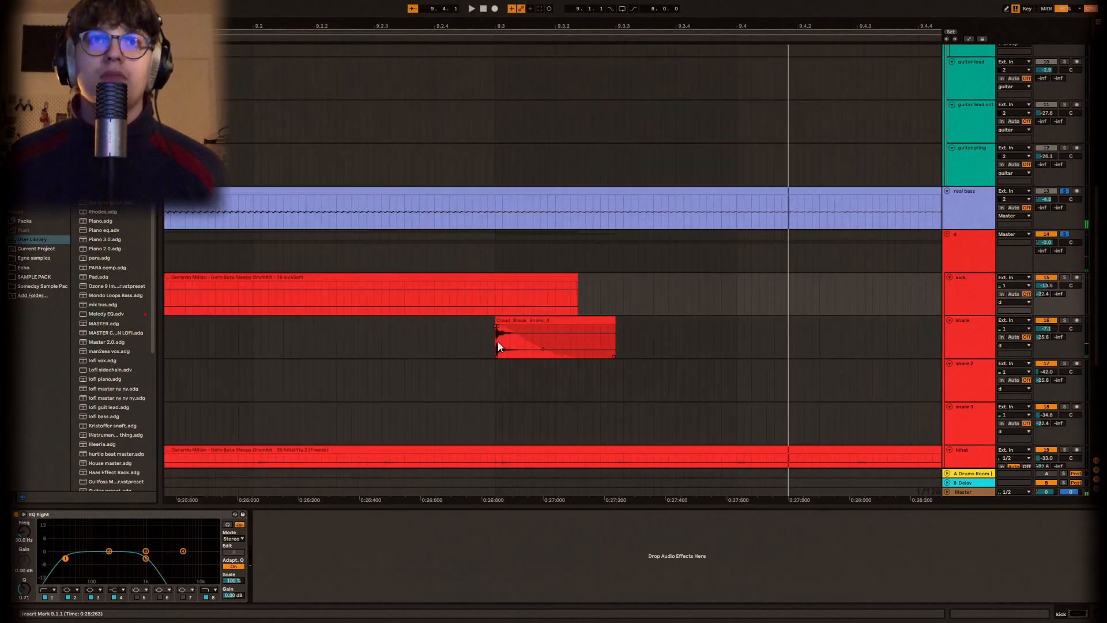
scroll(525, 333, "down", 3)
left_click(509, 342)
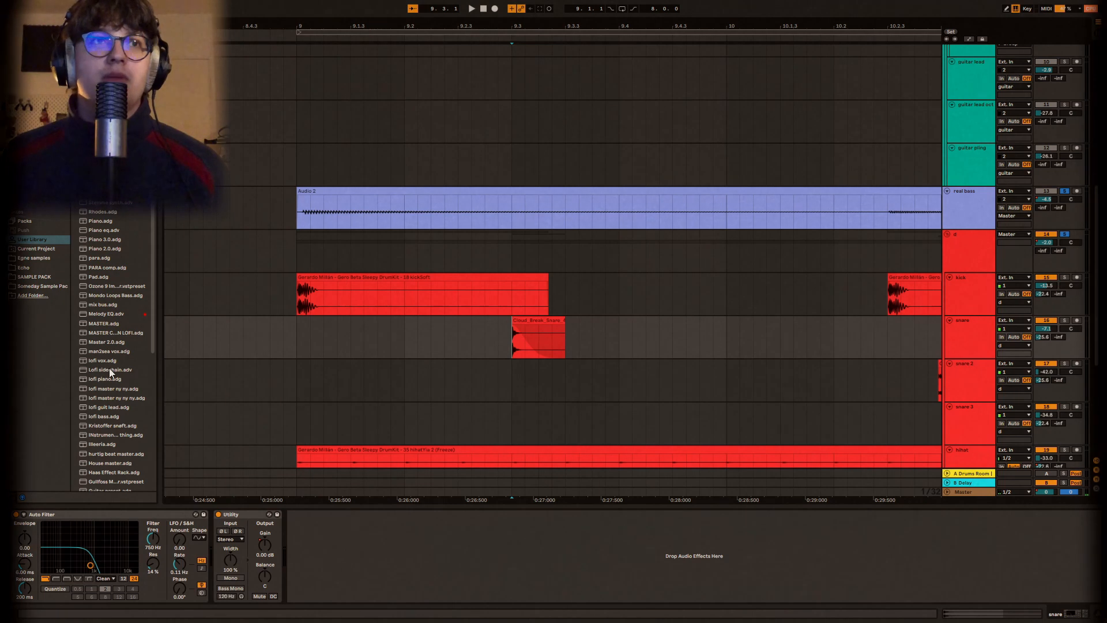
key("space")
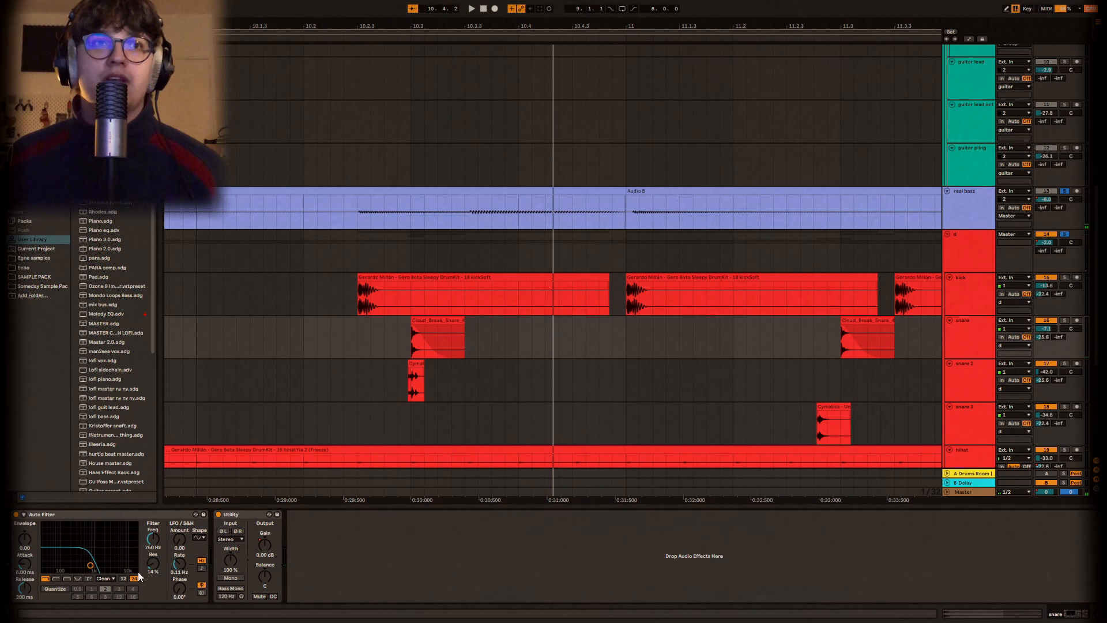
- Replay the drums and bass from bar 9 and show the kick track's EQ Eight again
key("space")
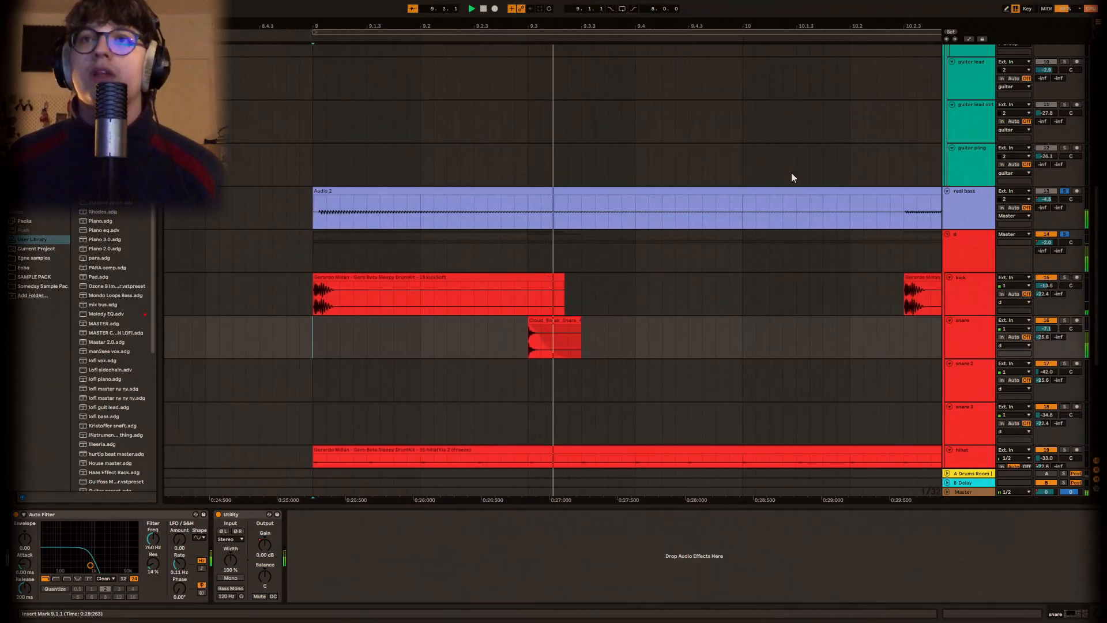
left_click(969, 302)
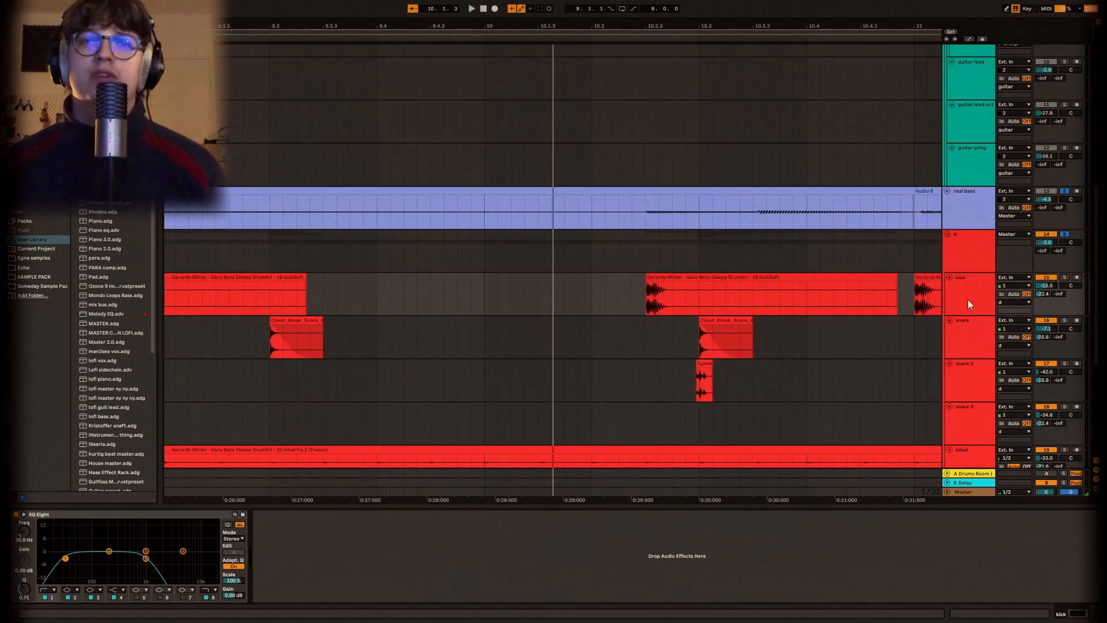
key("space")
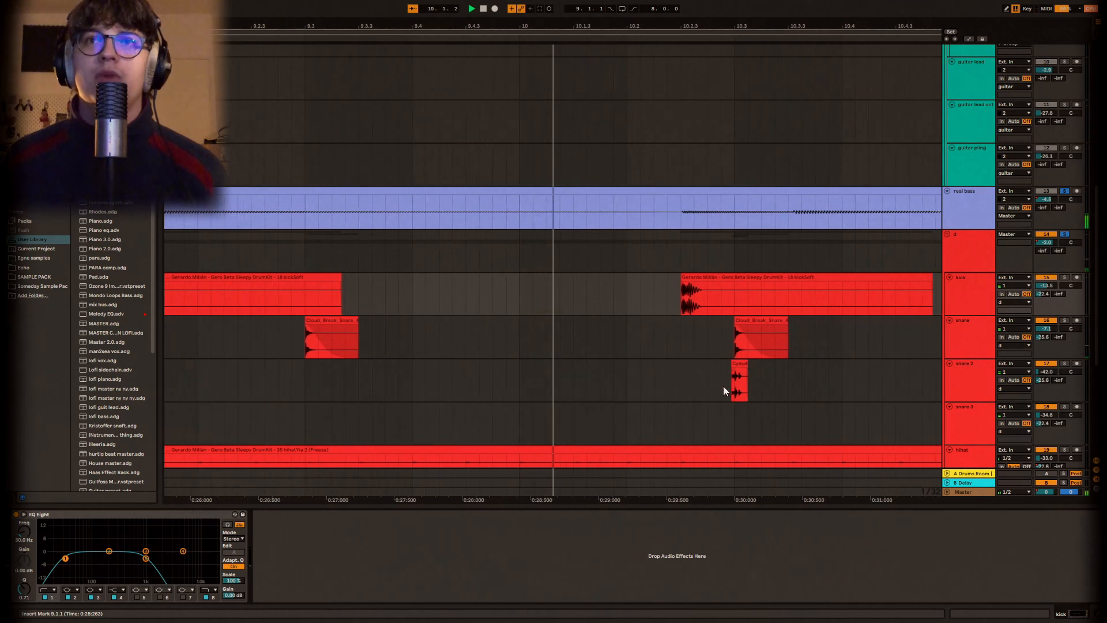
- Solo the snare 2 track and play its clip near 10.3 on its own
left_click(478, 387)
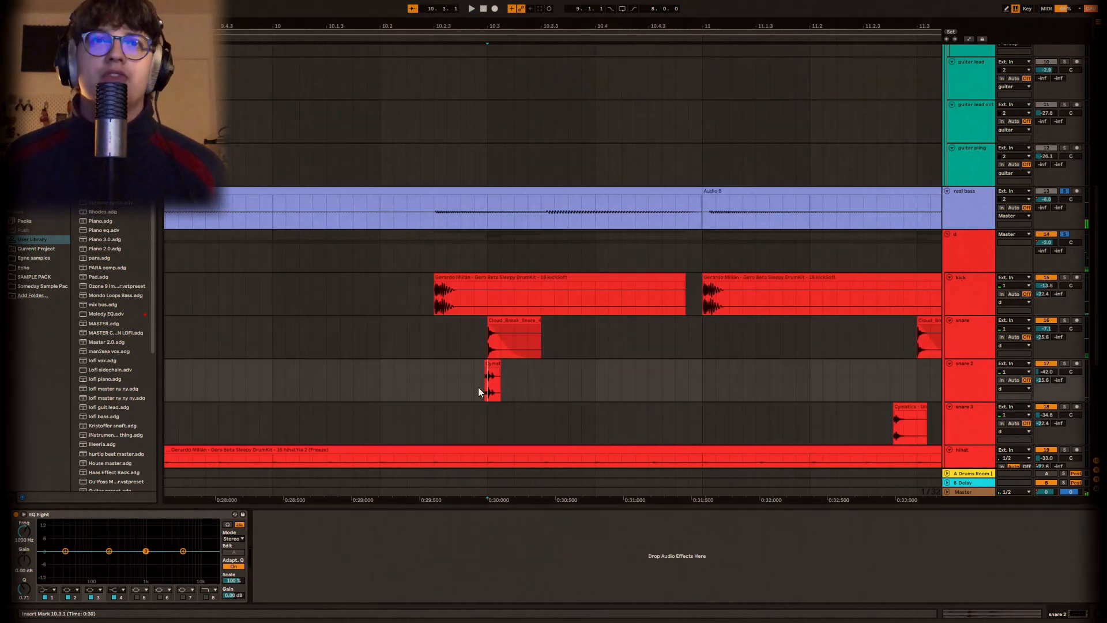
left_click(1065, 363)
key("space")
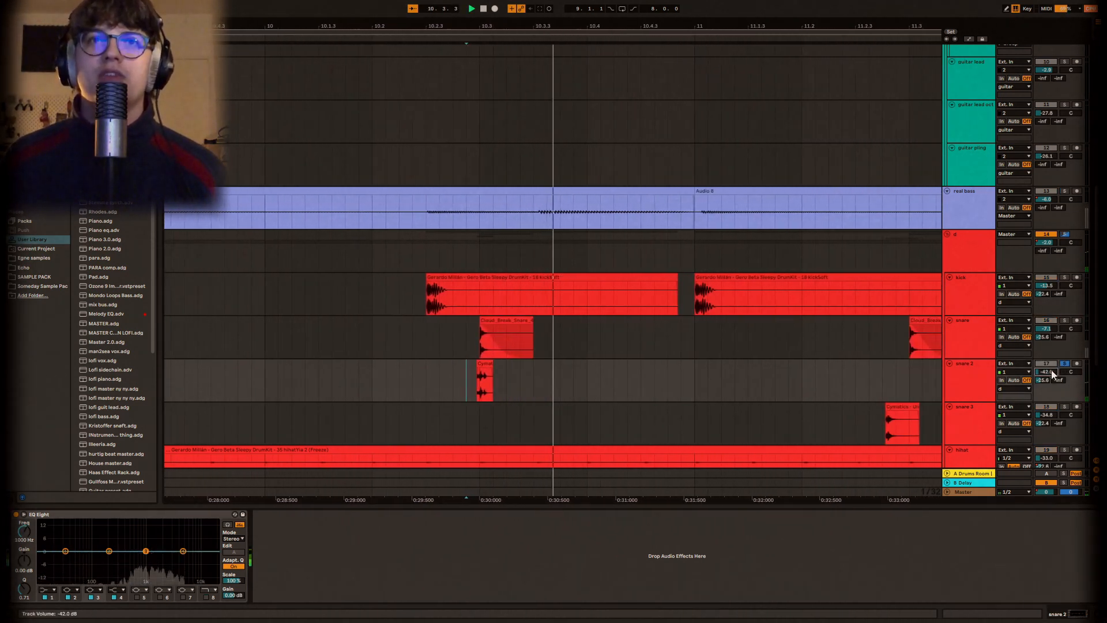
- Show the snare 3 track's effects and play the layered snares with the full drum group from just before 10.3
left_click(478, 435)
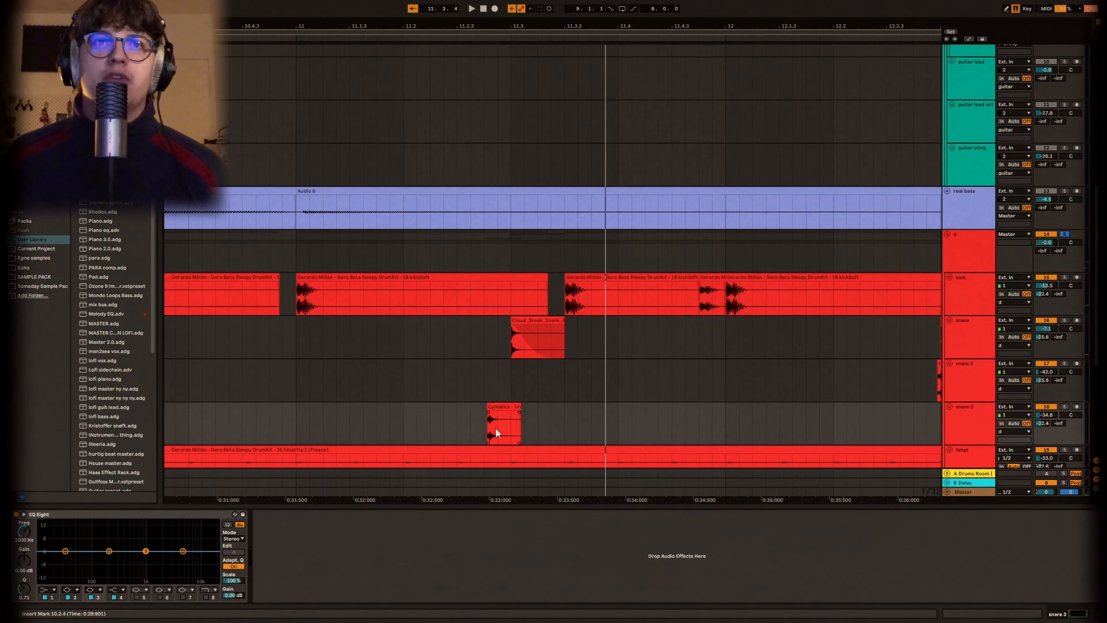
key("space")
key("space")
key("space")
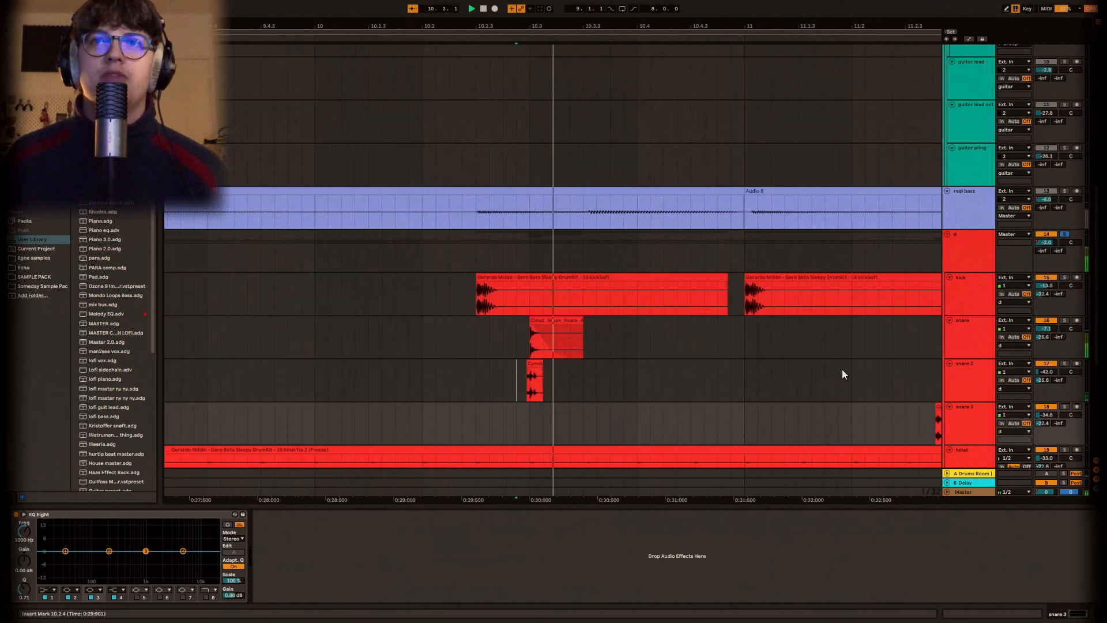
- Play the snare 3 clip layered with the main snare from just before 11.3, and stop playback
left_click(872, 364)
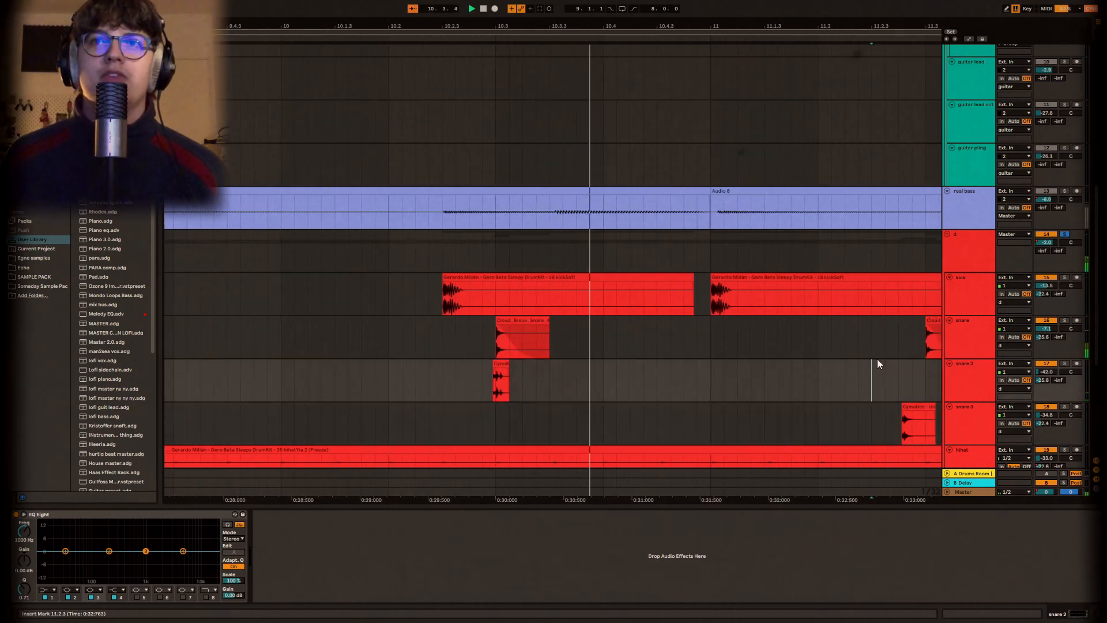
left_click(904, 392)
key("space")
key("space")
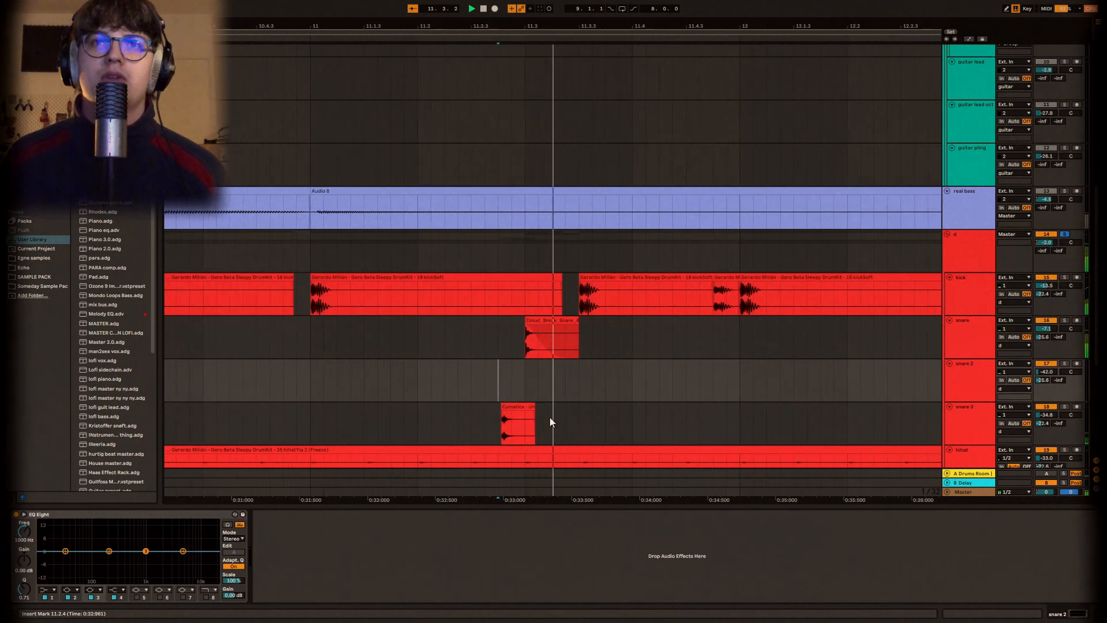
key("space")
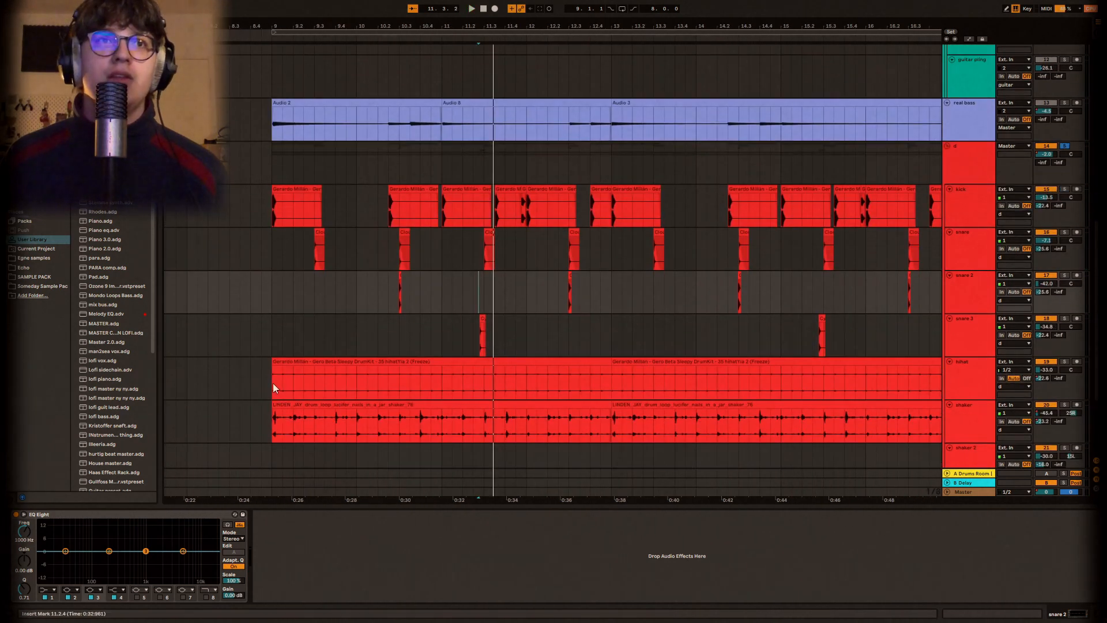
- Solo the hi-hat and the shaker in turn, playing them from bar 9
left_click(272, 383)
left_click(1063, 362)
key("space")
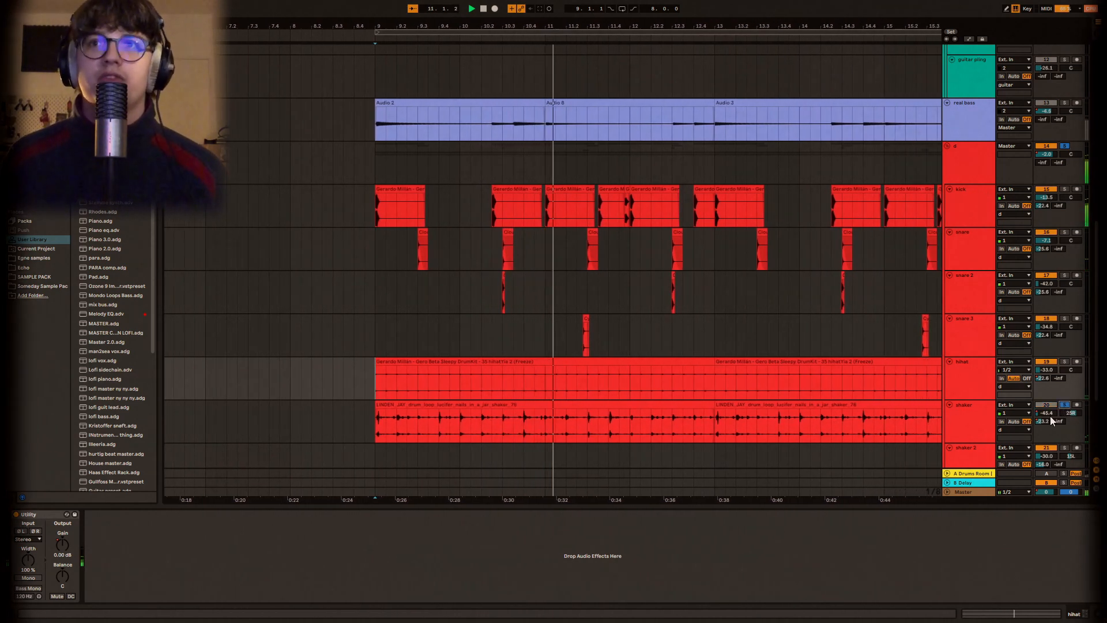
- Show the EQ Eight of the texture and rain tracks at bar 9, and solo the rain track to hear it alone
scroll(984, 430, "down", 1)
scroll(527, 344, "down", 5)
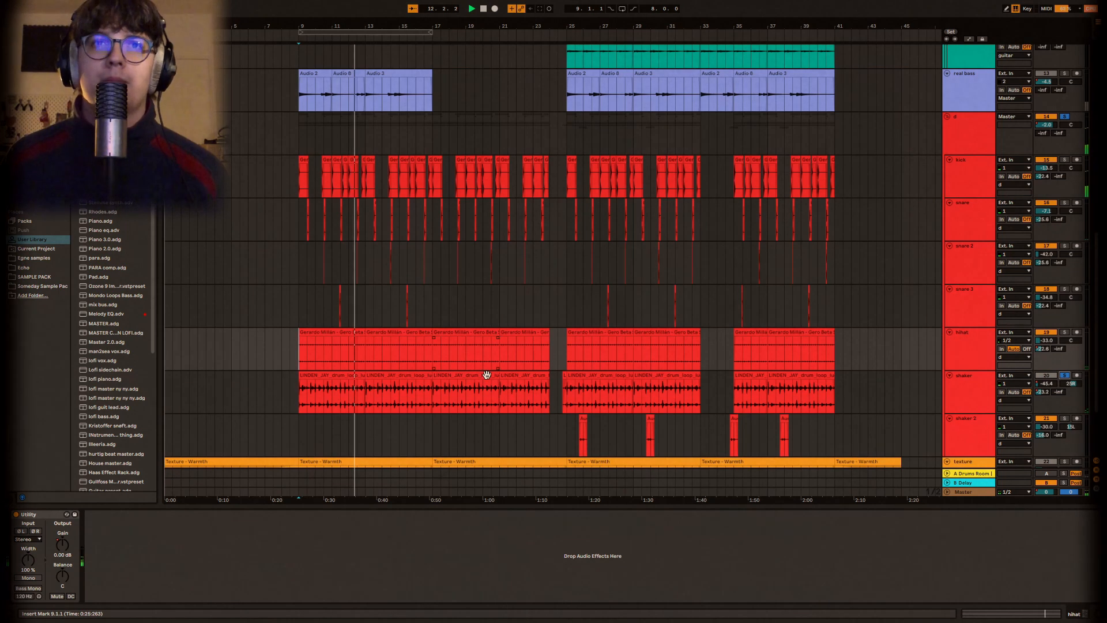
scroll(548, 390, "up", 10)
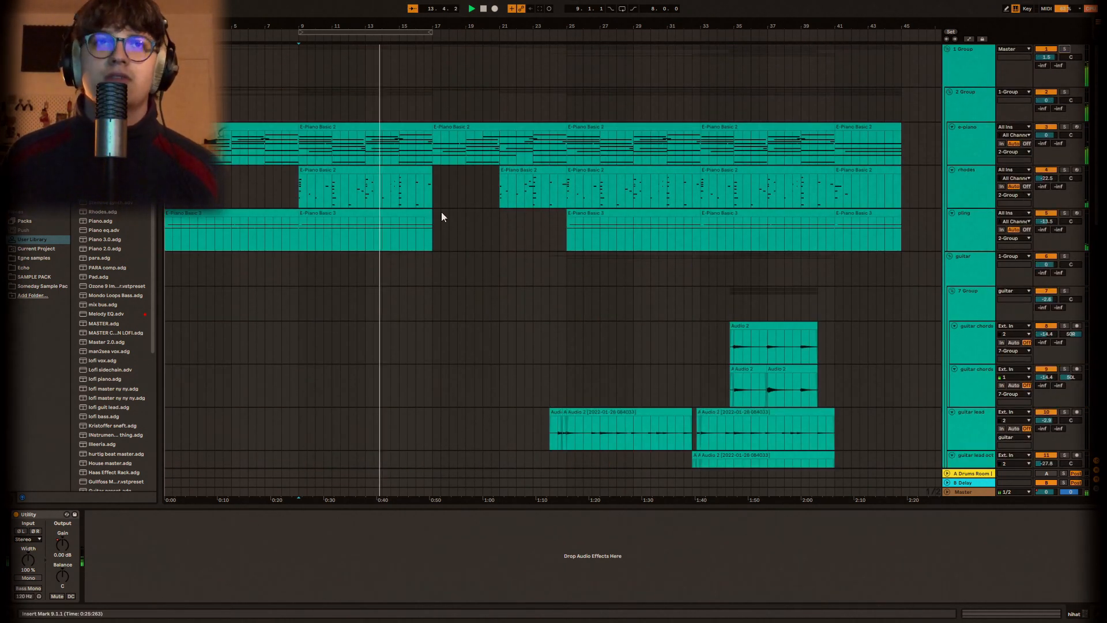
scroll(444, 230, "down", 2)
scroll(448, 243, "down", 15)
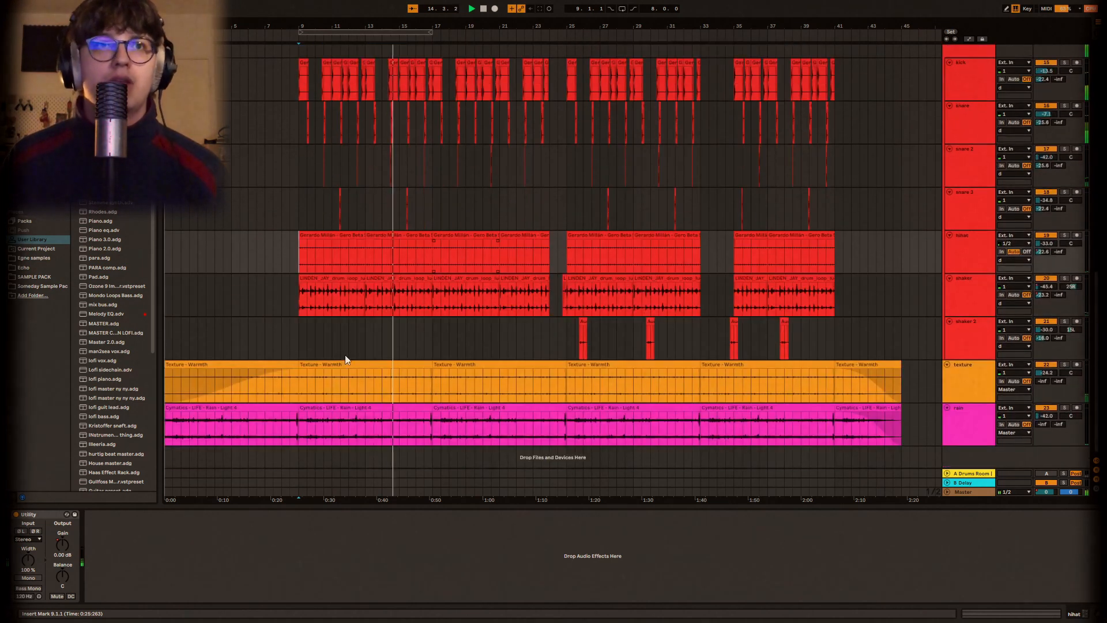
scroll(315, 369, "up", 5)
left_click(325, 386)
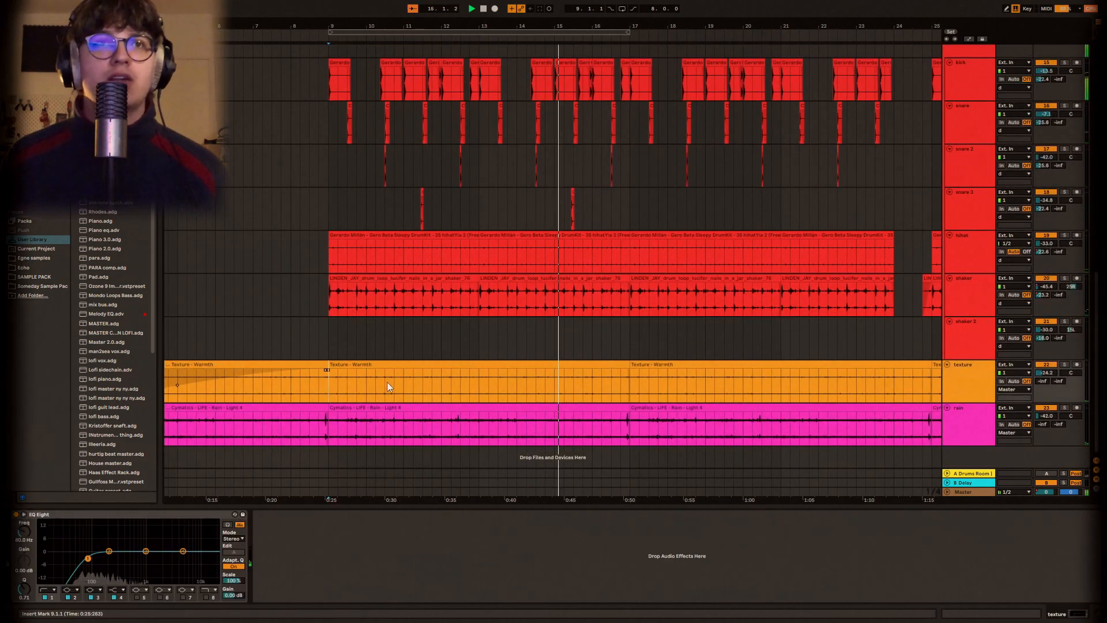
left_click(327, 435)
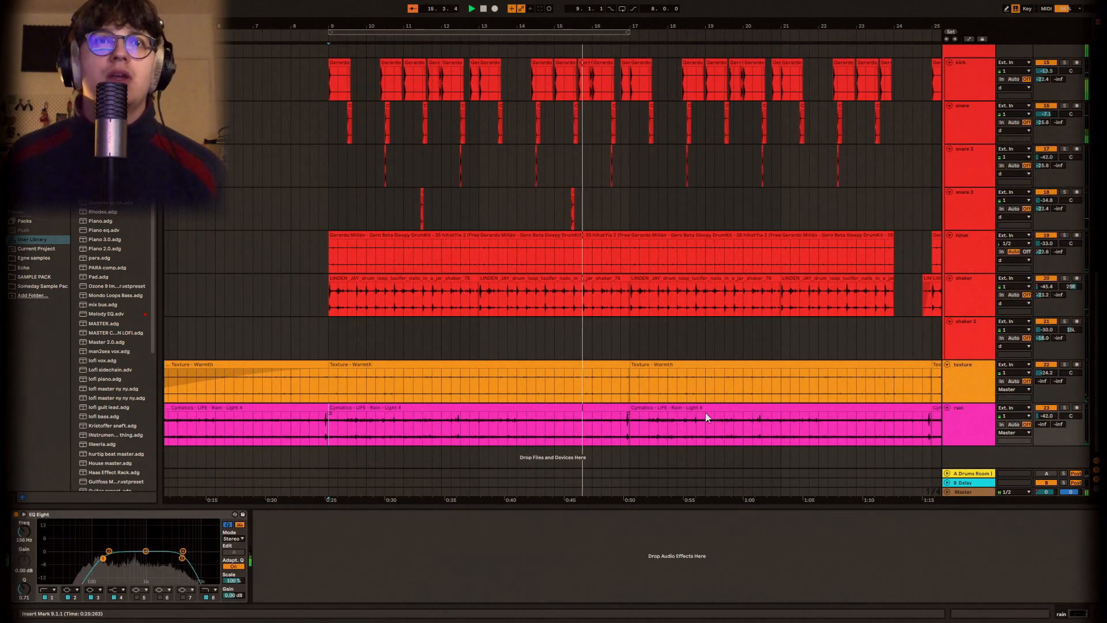
left_click(1068, 400)
left_click(1067, 407)
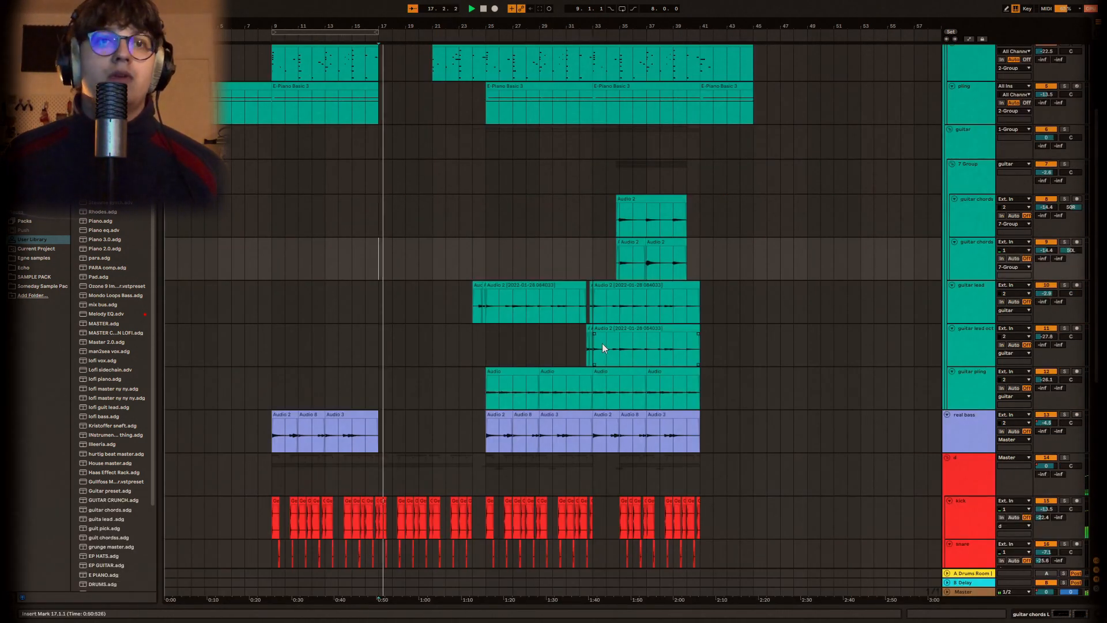
- Show the drum group's effect chain while all tracks play on from bar 17, and look through its devices
scroll(448, 437, "down", 4)
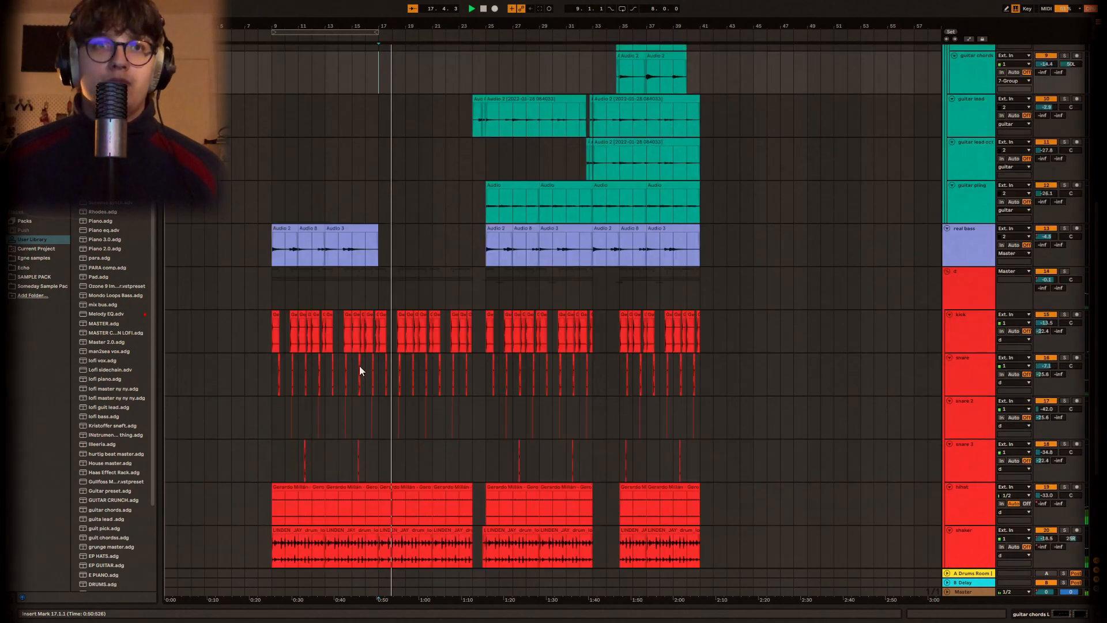
scroll(359, 365, "up", 5)
scroll(606, 334, "down", 3)
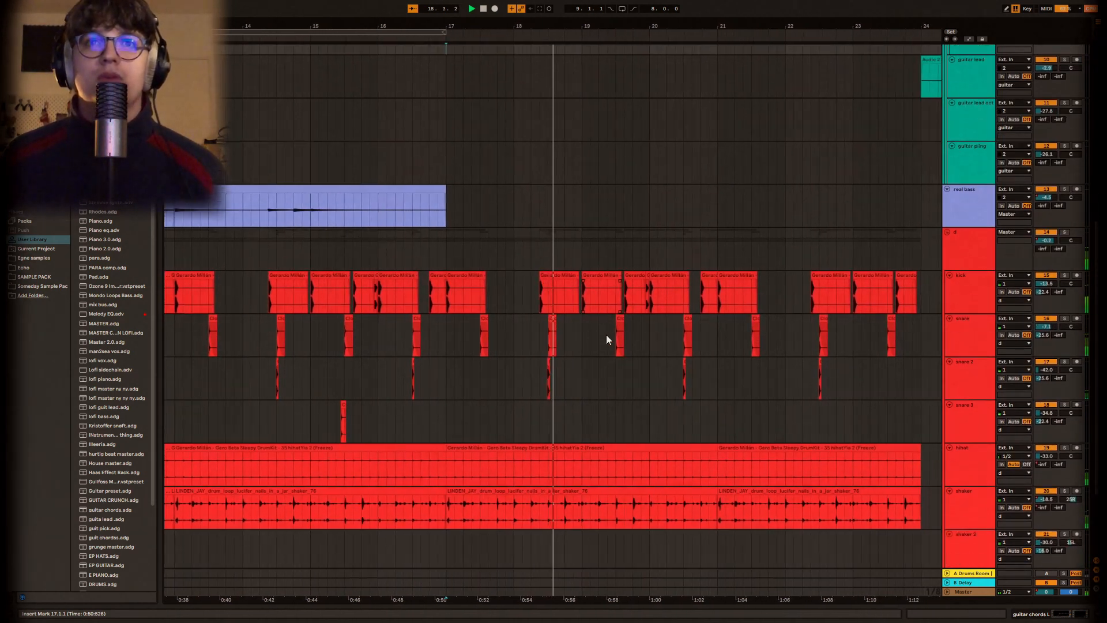
left_click(963, 229)
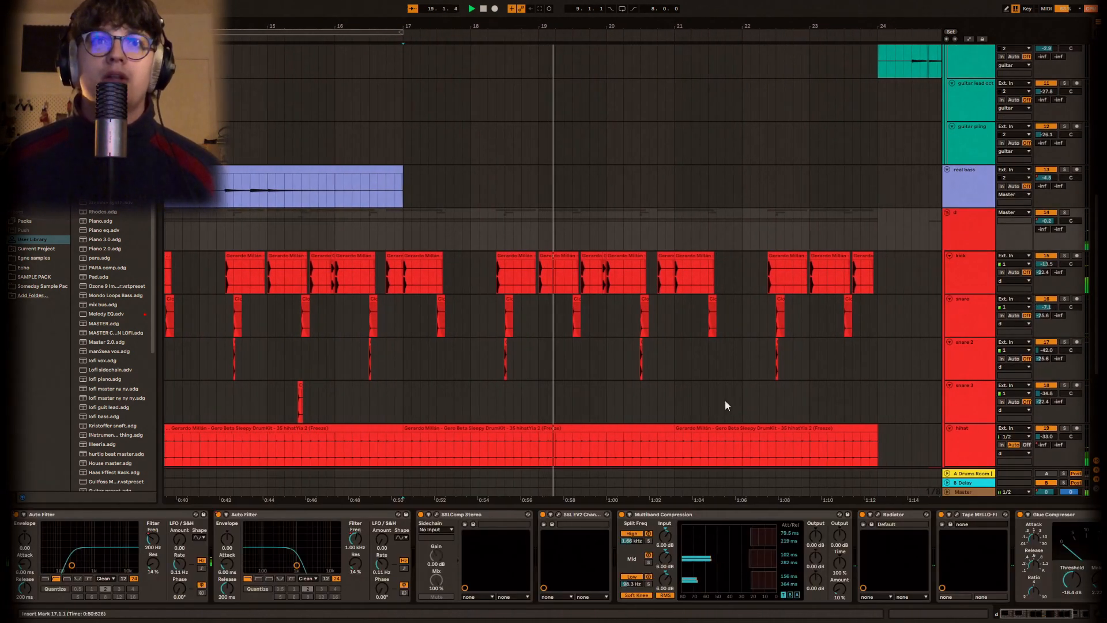
left_click(1053, 615)
left_click_drag(1053, 617, 1033, 616)
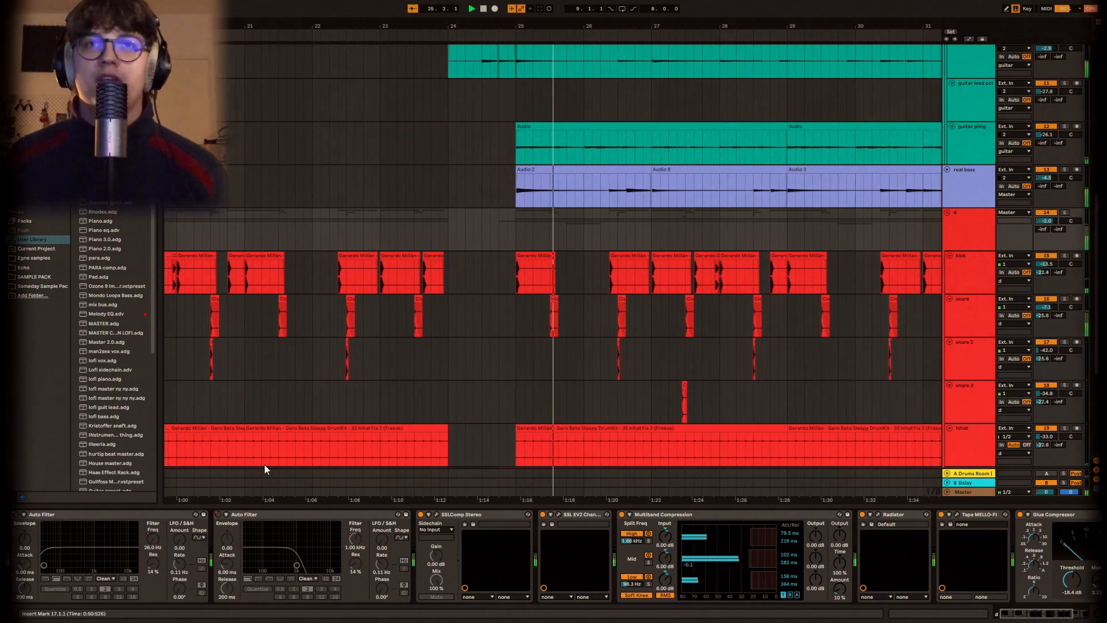
- Play the soloed drum group from bar 9 and open its SSLComp Stereo compressor in clear view over the arrangement
key("space")
scroll(501, 292, "down", 3)
scroll(500, 289, "down", 3)
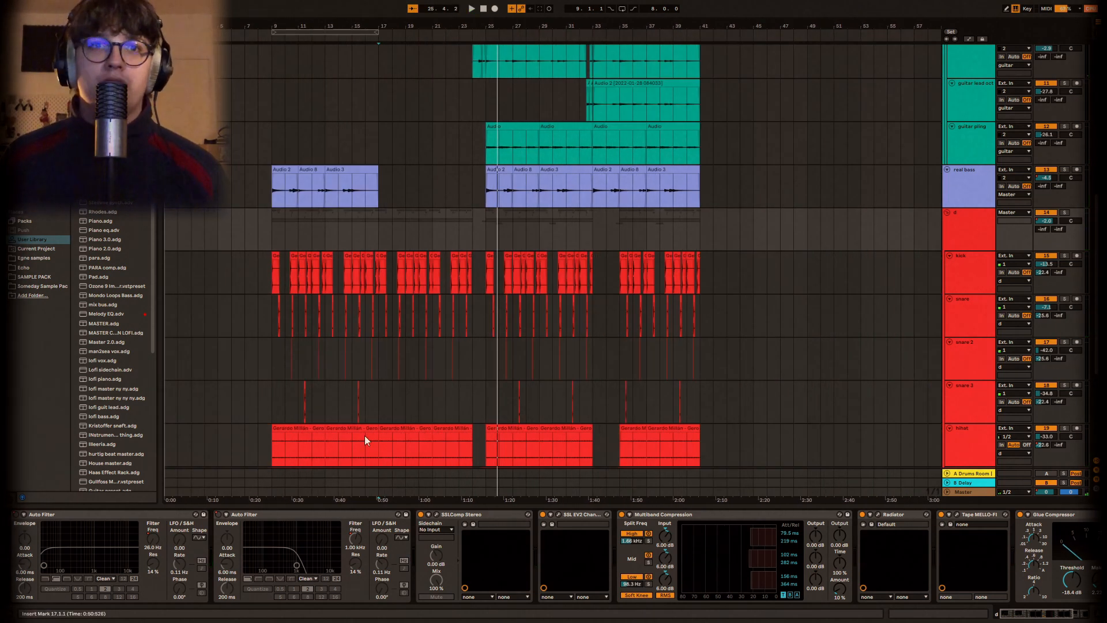
scroll(398, 351, "up", 3)
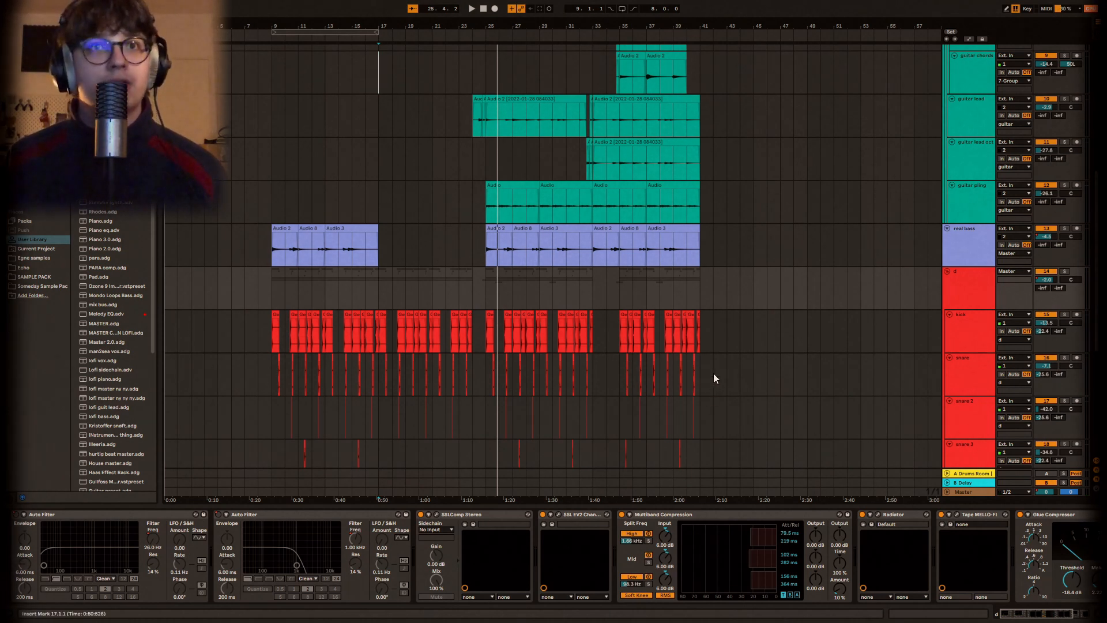
scroll(714, 378, "down", 1)
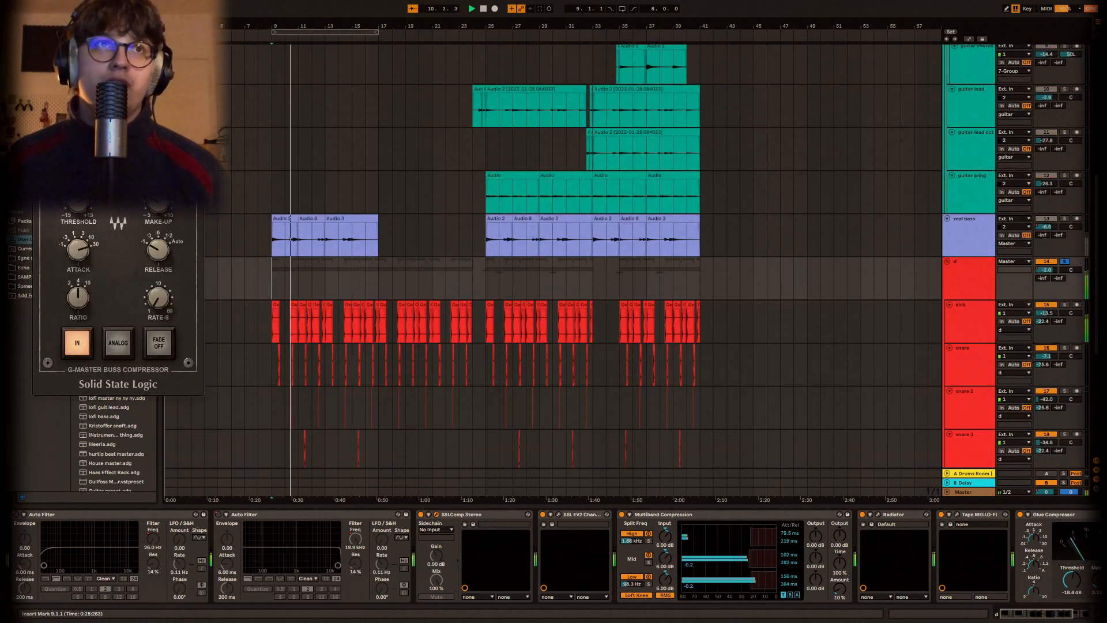
left_click_drag(114, 63, 593, 134)
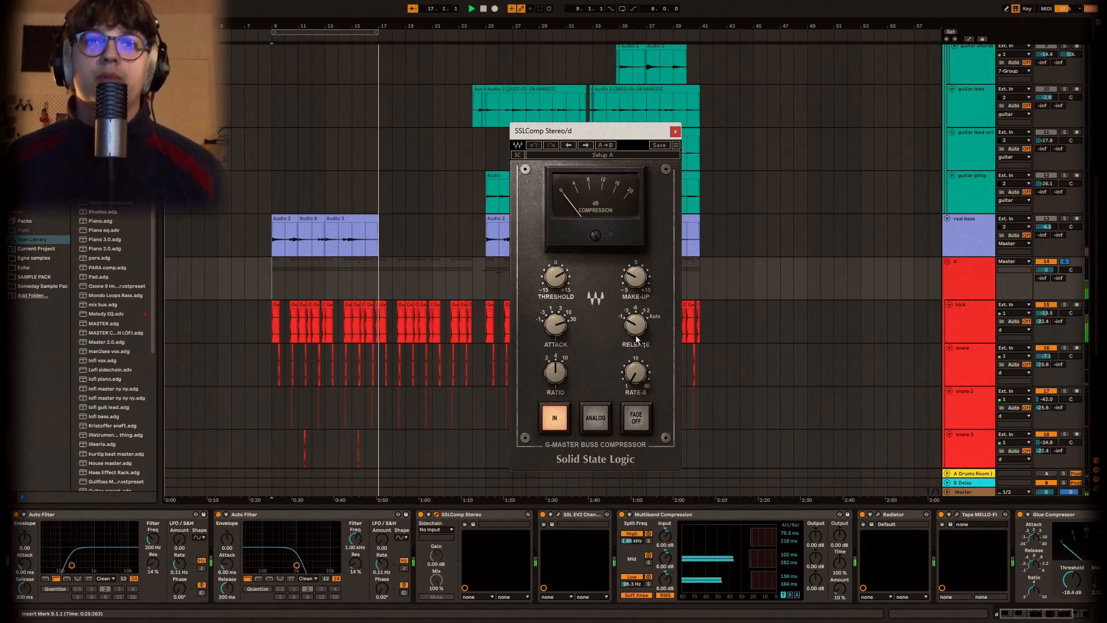
- Open the drum group's SSL EV2 Channel, examine its HMF and LMF equalizer settings, and close both SSL plugin windows
left_click(558, 514)
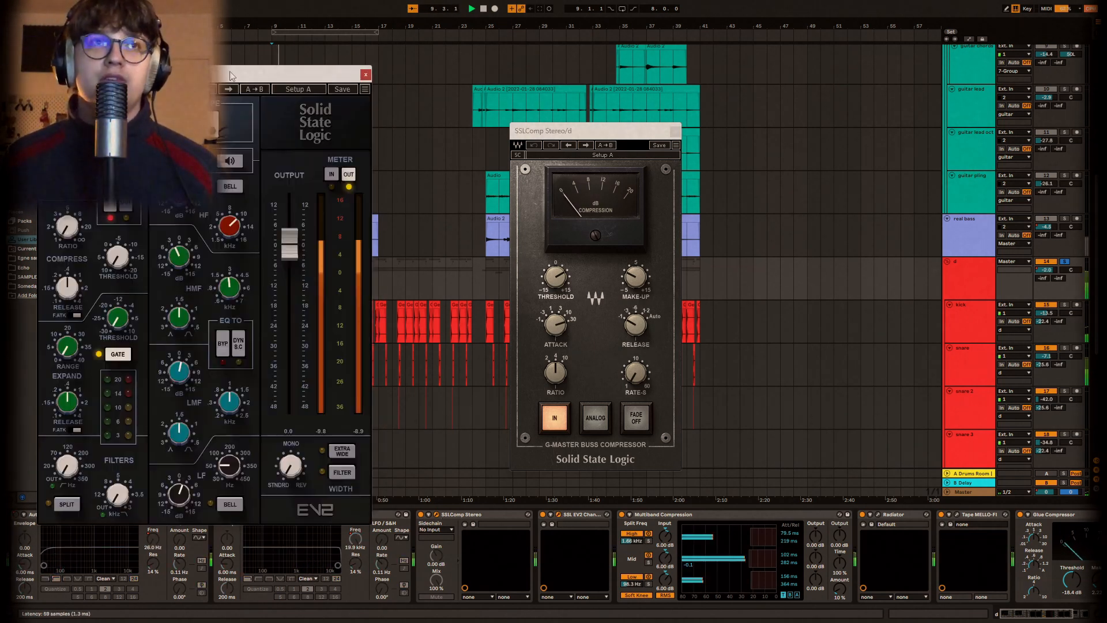
left_click_drag(245, 53, 623, 61)
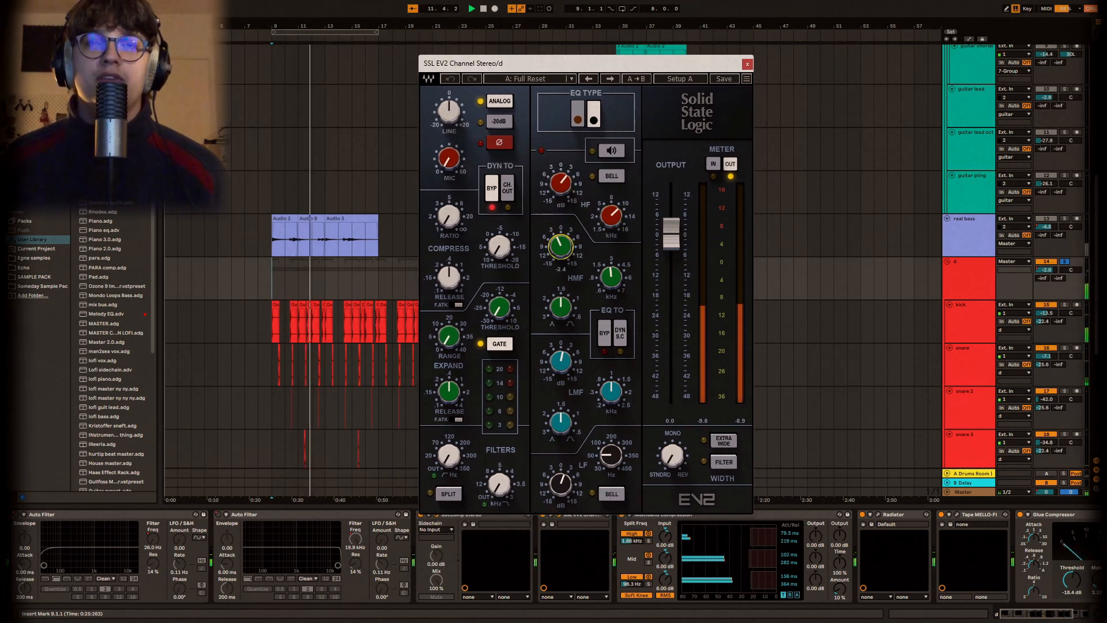
left_click(611, 277)
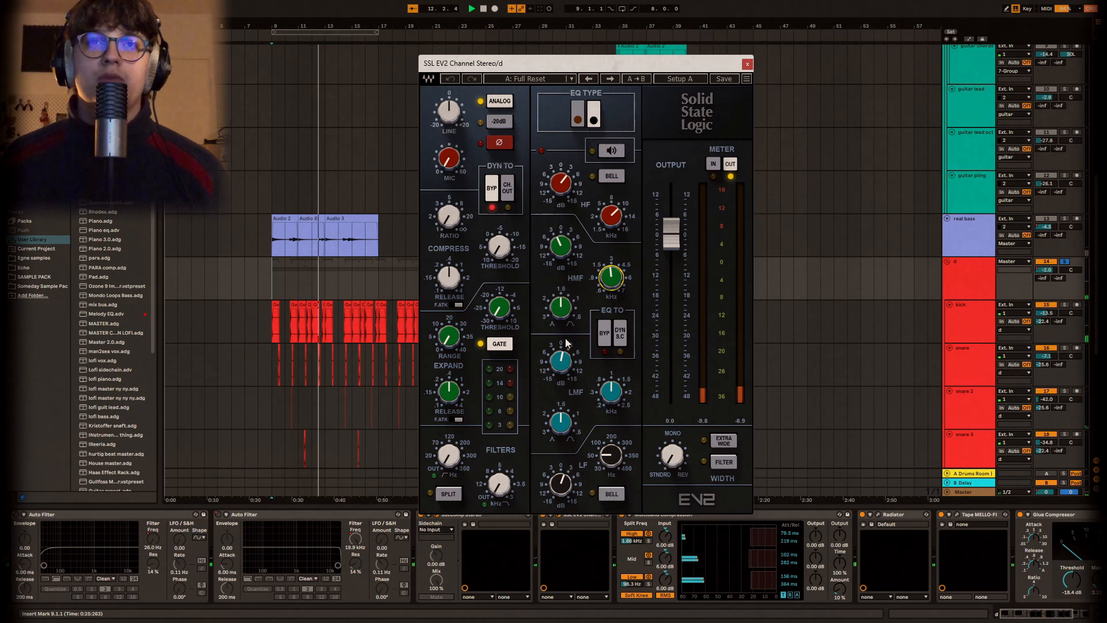
left_click(565, 436)
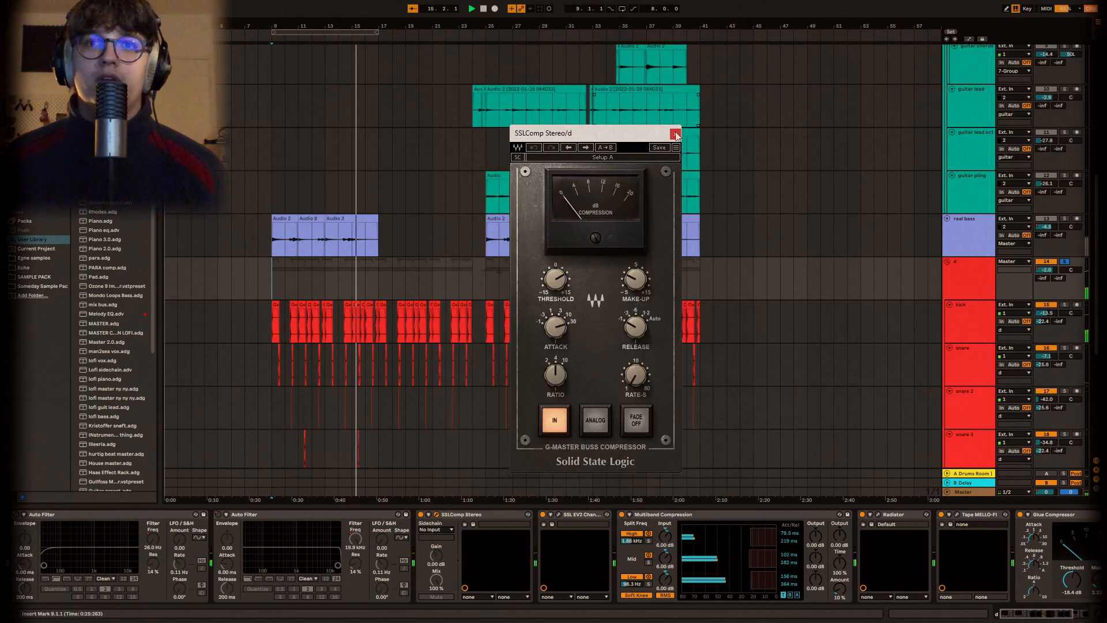
left_click(676, 132)
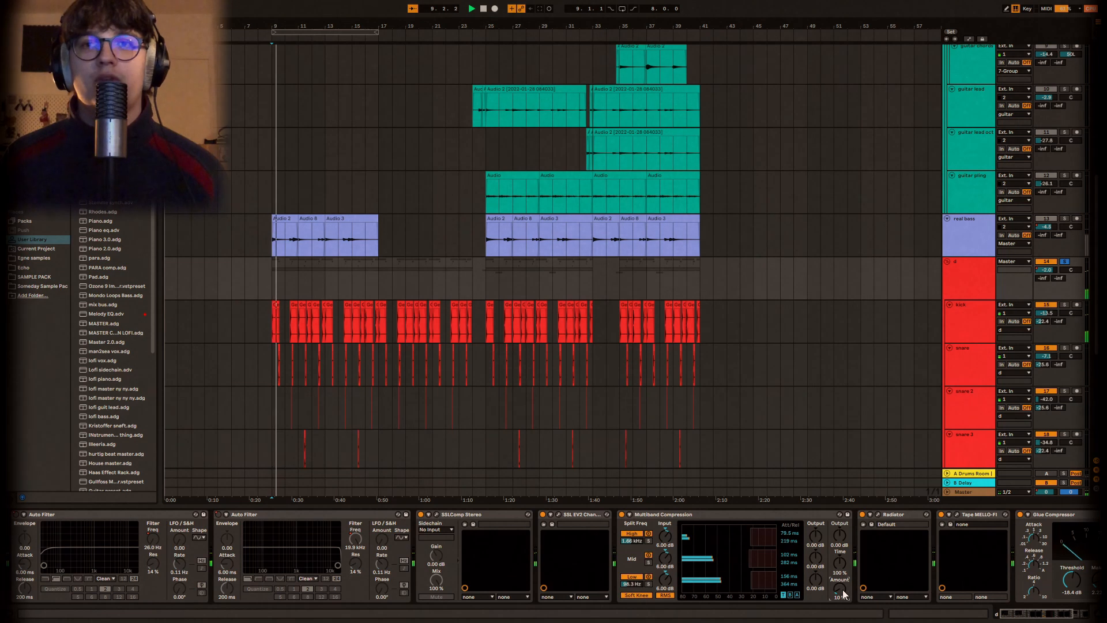
- Open the drum group's Radiator and Tape MELLO-FI plugins in turn, examine their settings, and close them
left_click(877, 515)
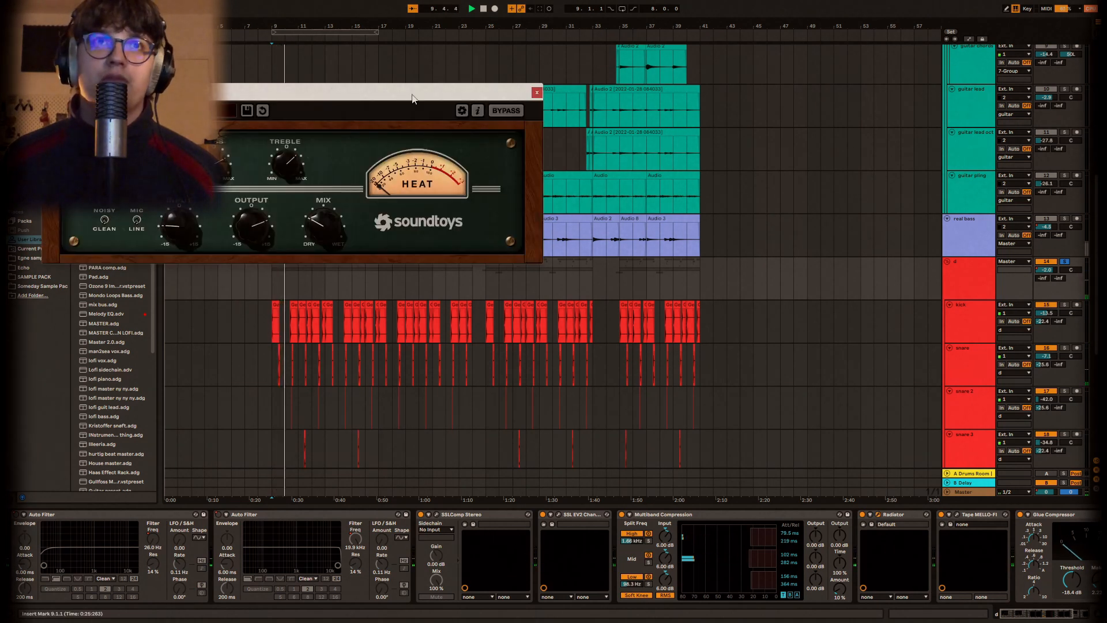
left_click_drag(412, 98, 691, 183)
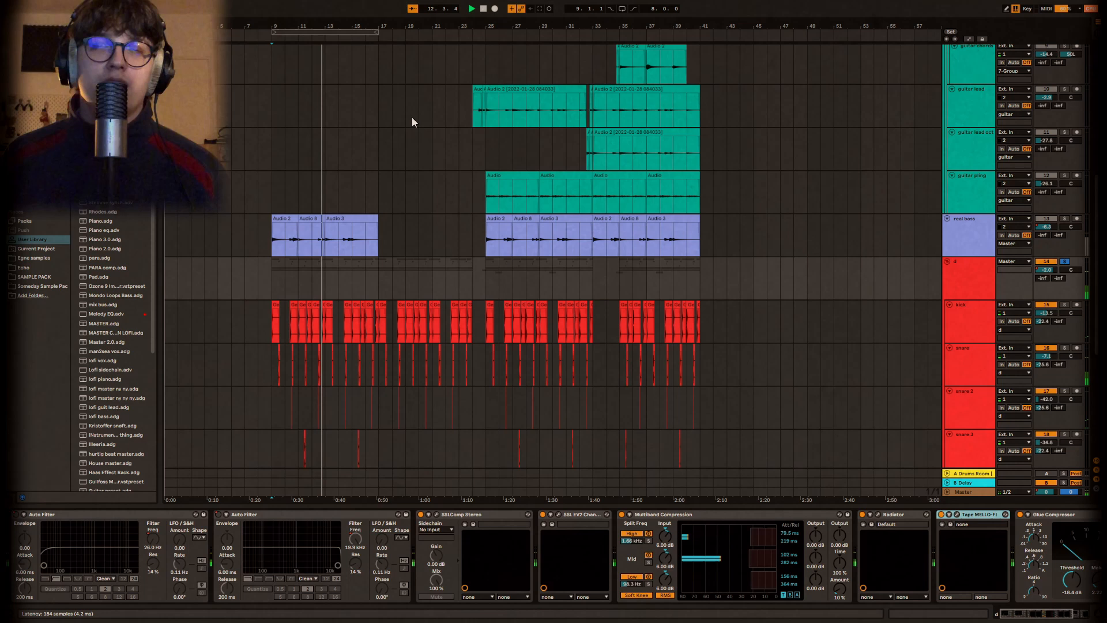
left_click_drag(429, 112, 727, 140)
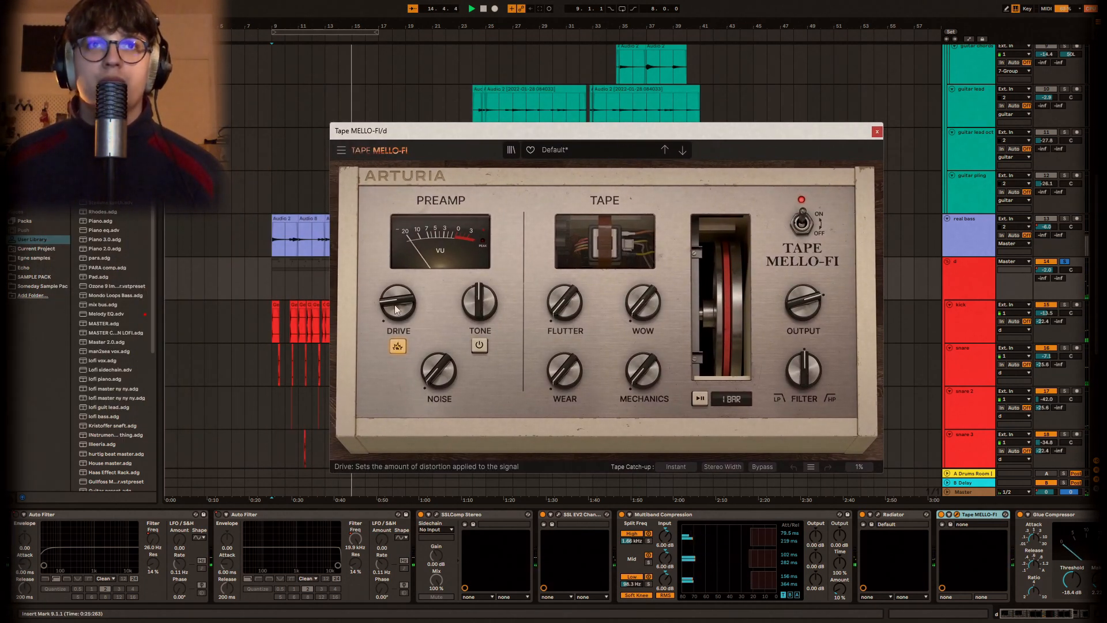
left_click(877, 132)
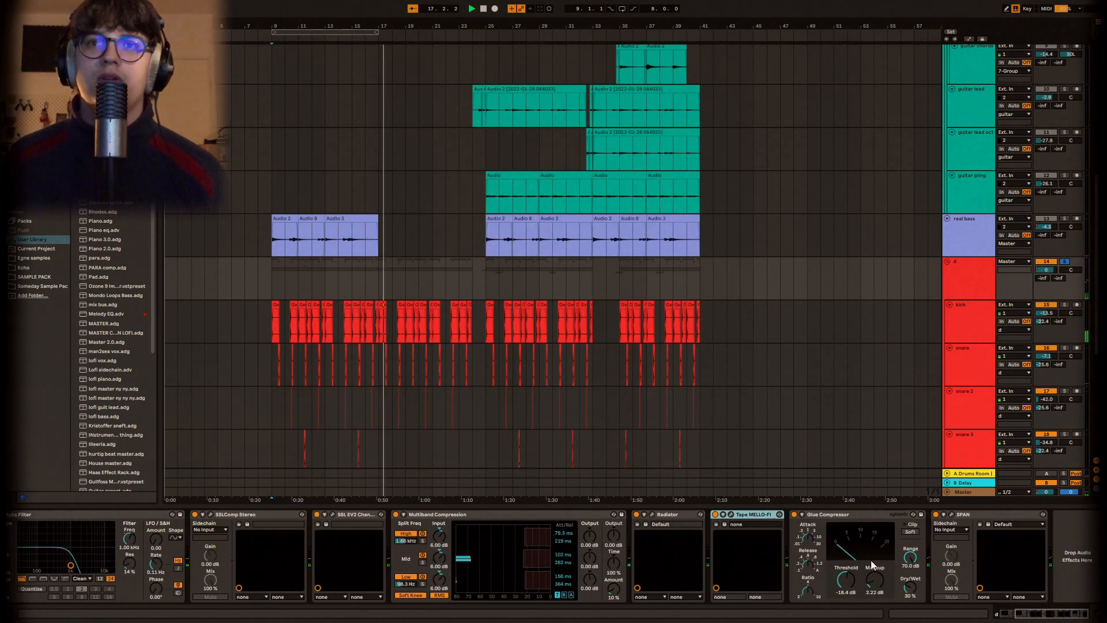
- Stop playback and look through the drum group's device chain from the Auto Filters to the Glue Compressor and SPAN
left_click(992, 271)
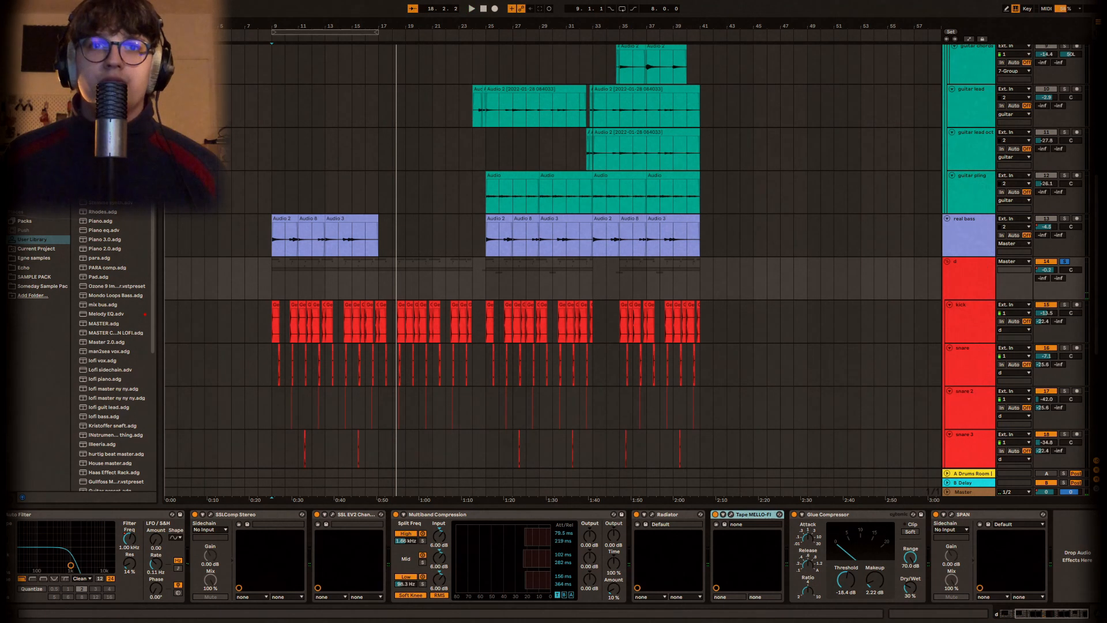
left_click_drag(1042, 621, 994, 620)
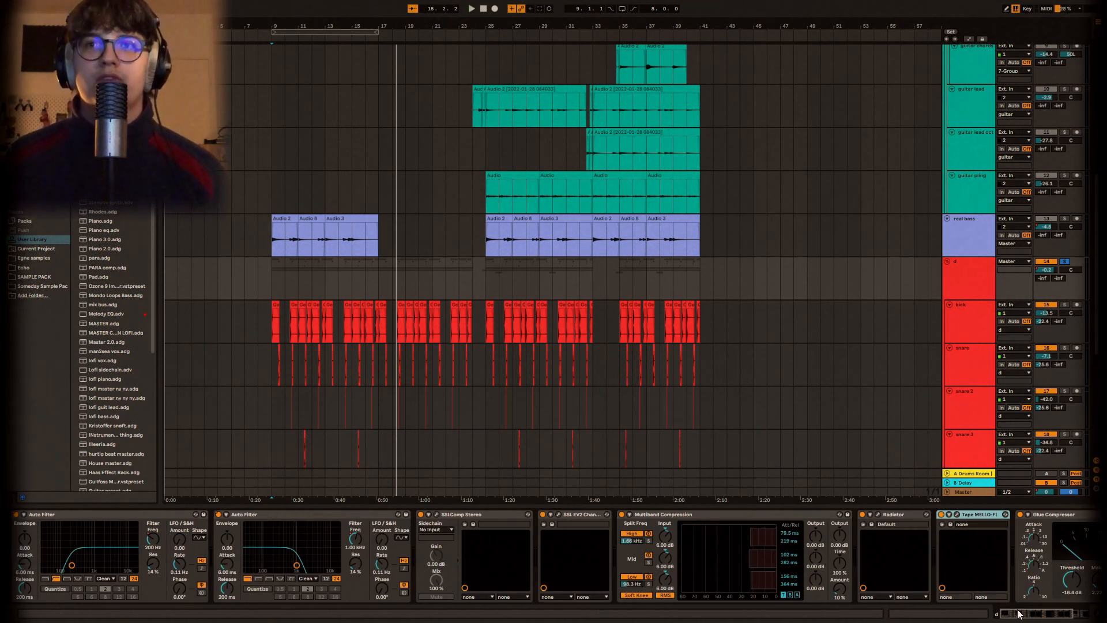
left_click_drag(1019, 614, 1036, 613)
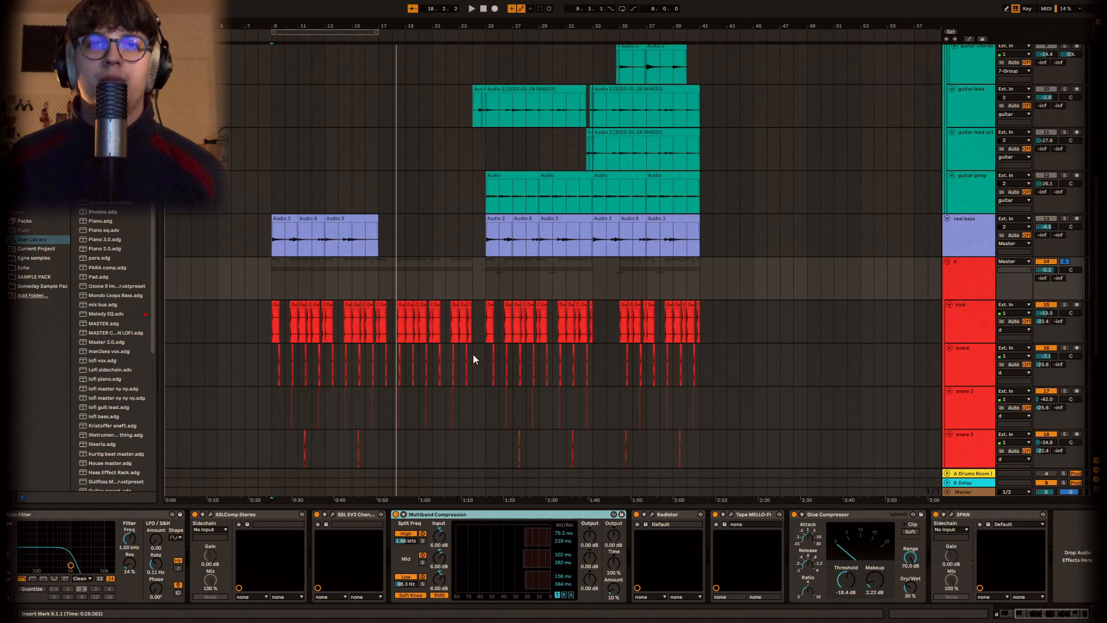
- Solo the guitar group and play it from bar 24
scroll(492, 356, "down", 5)
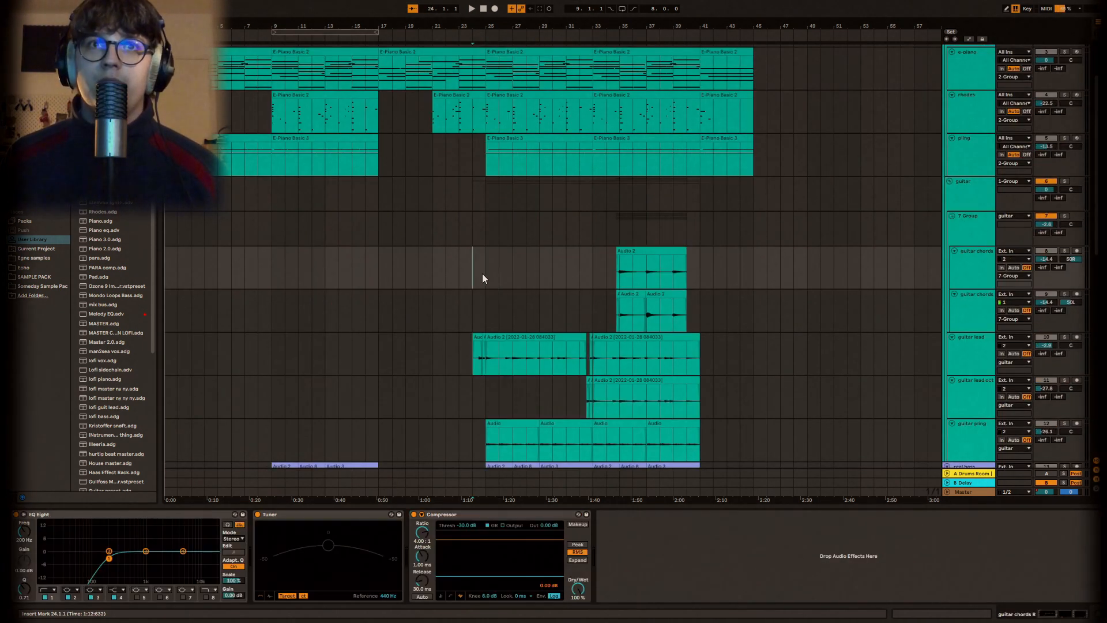
left_click(1066, 216)
key("space")
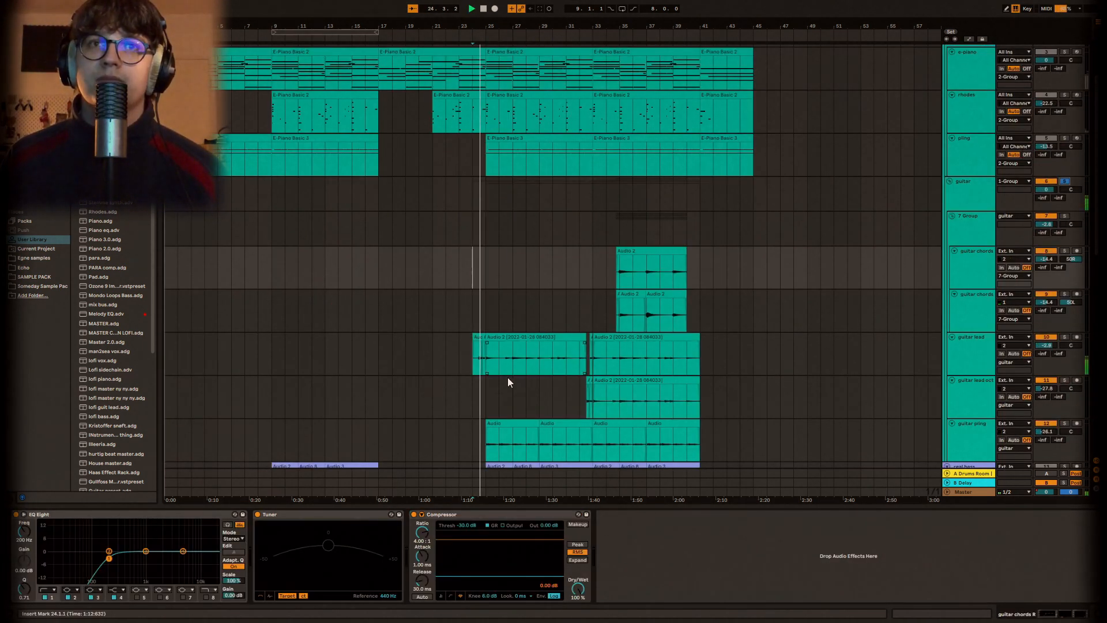
- Solo the guitar lead and replay it from bar 24, and clear the solo to hear it with all tracks
scroll(495, 370, "down", 3)
scroll(483, 351, "up", 5)
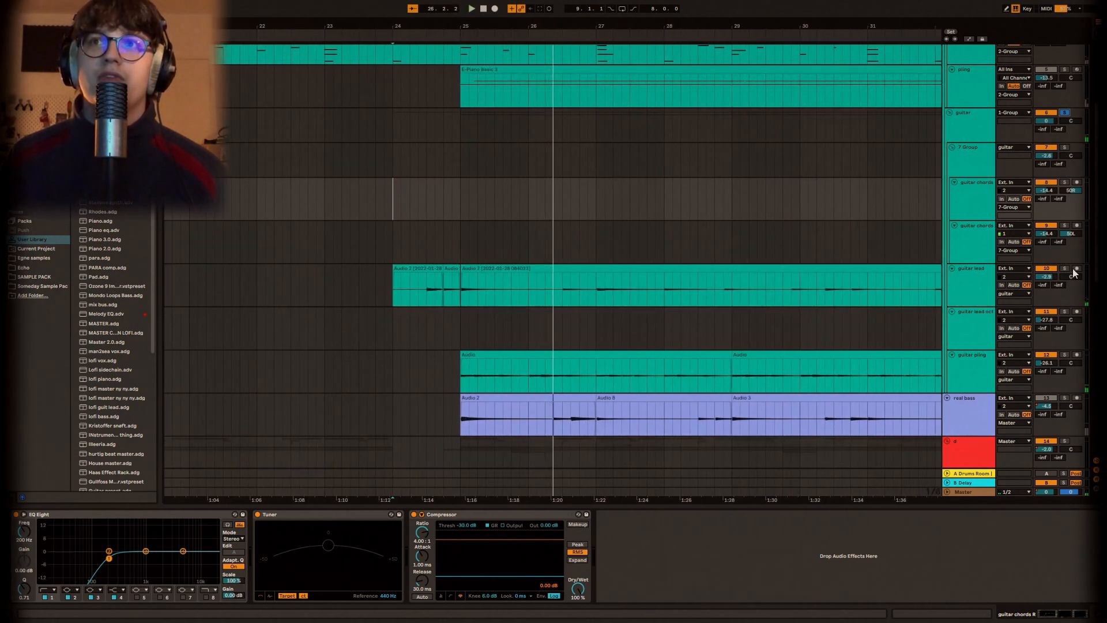
key("space")
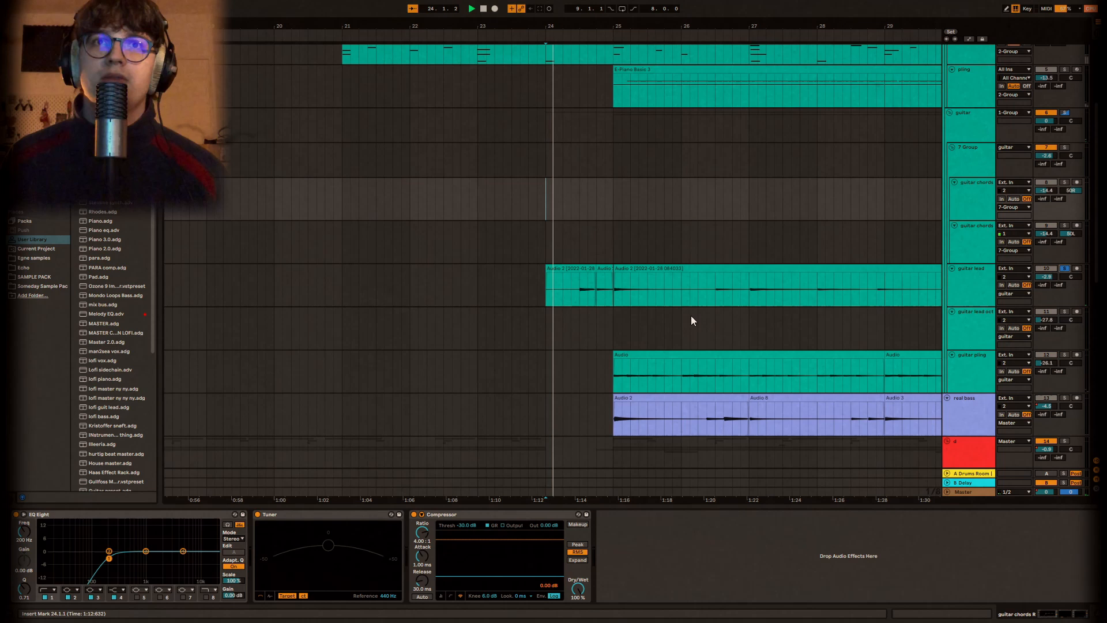
left_click(1062, 258)
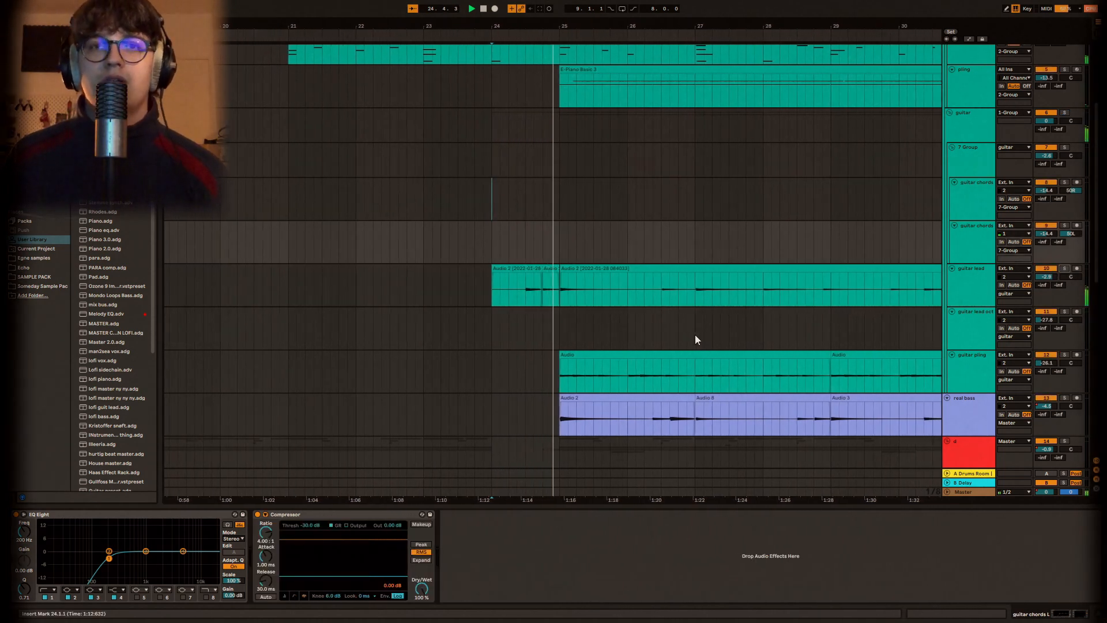
- Select the guitar lead track, review its EQ Eight, and open its Tape MELLO-FI to examine the settings before closing it
left_click(965, 282)
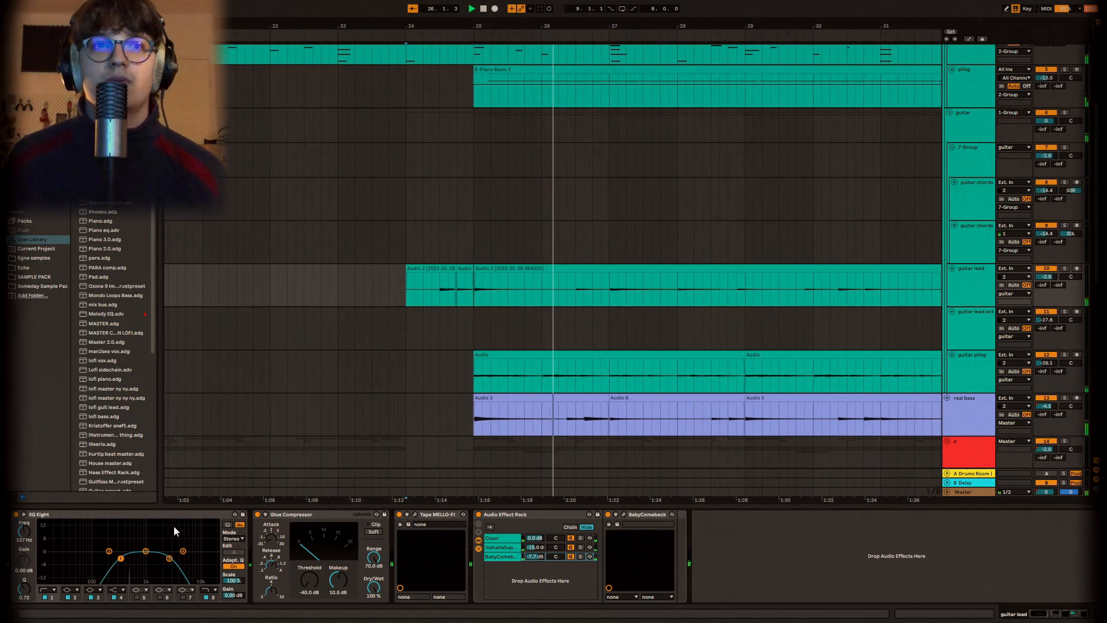
left_click(171, 560)
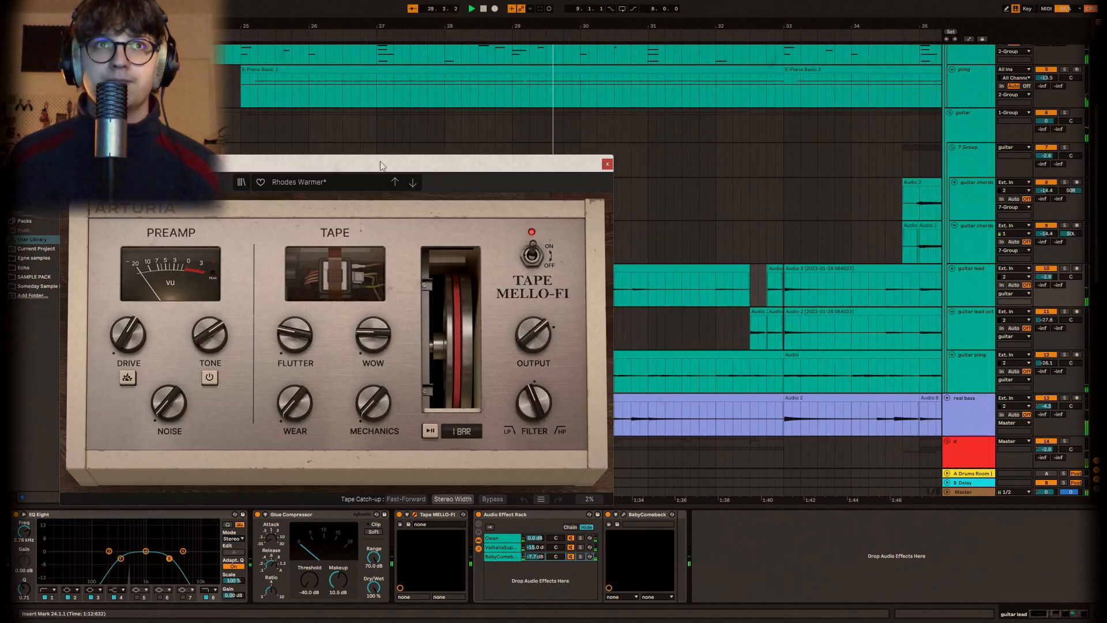
left_click_drag(377, 181, 648, 161)
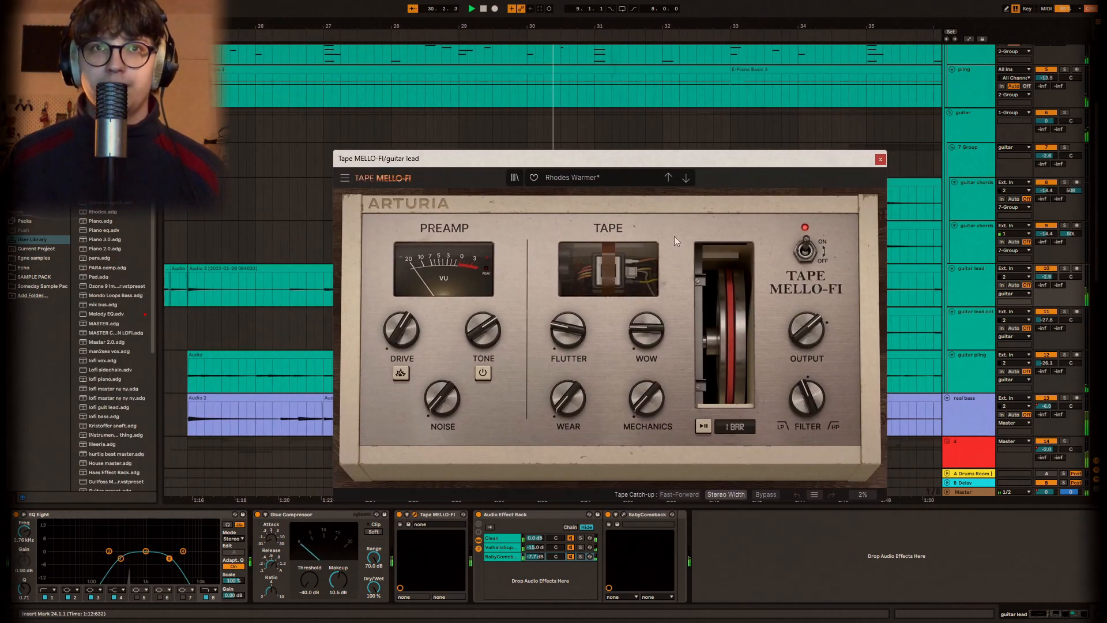
left_click(881, 160)
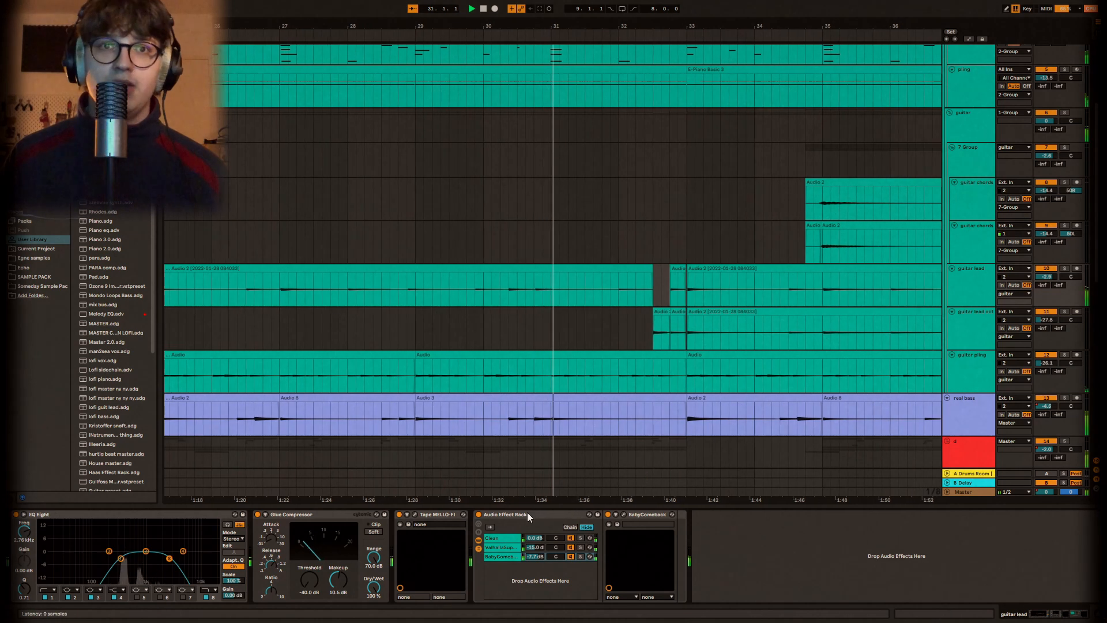
- Look through the guitar lead's Audio Effect Rack chains, and open and close the BabyComeback delay to examine its settings
left_click(572, 549)
left_click(510, 557)
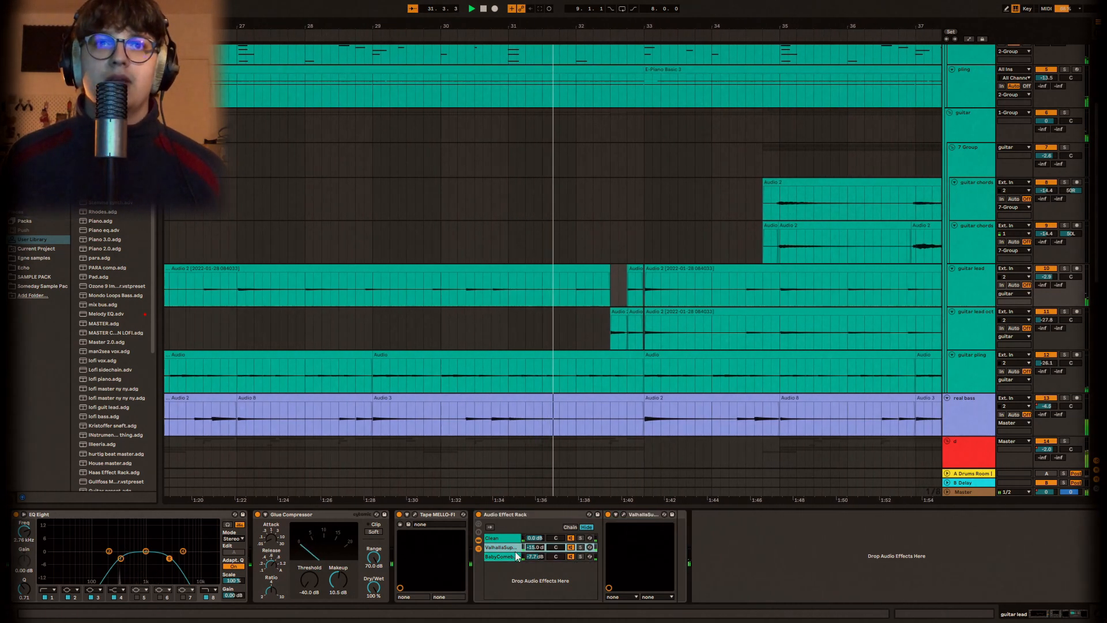
left_click(624, 515)
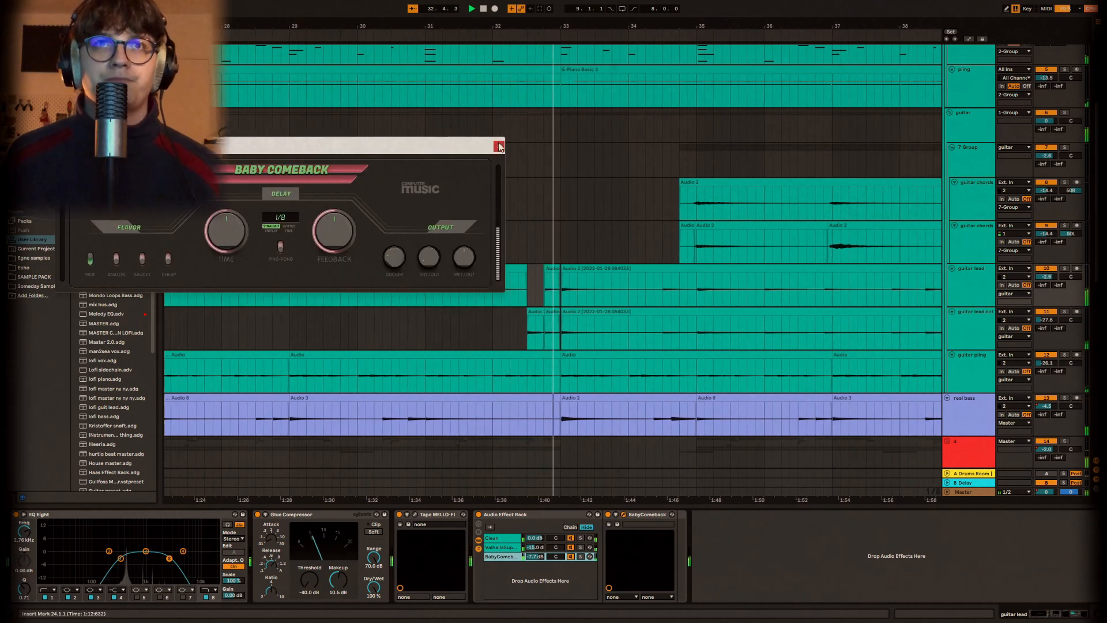
left_click(500, 147)
- Solo the guitar lead octave track, play it from bar 32, and examine its ValhallaSupermassive settings
scroll(593, 174, "down", 6)
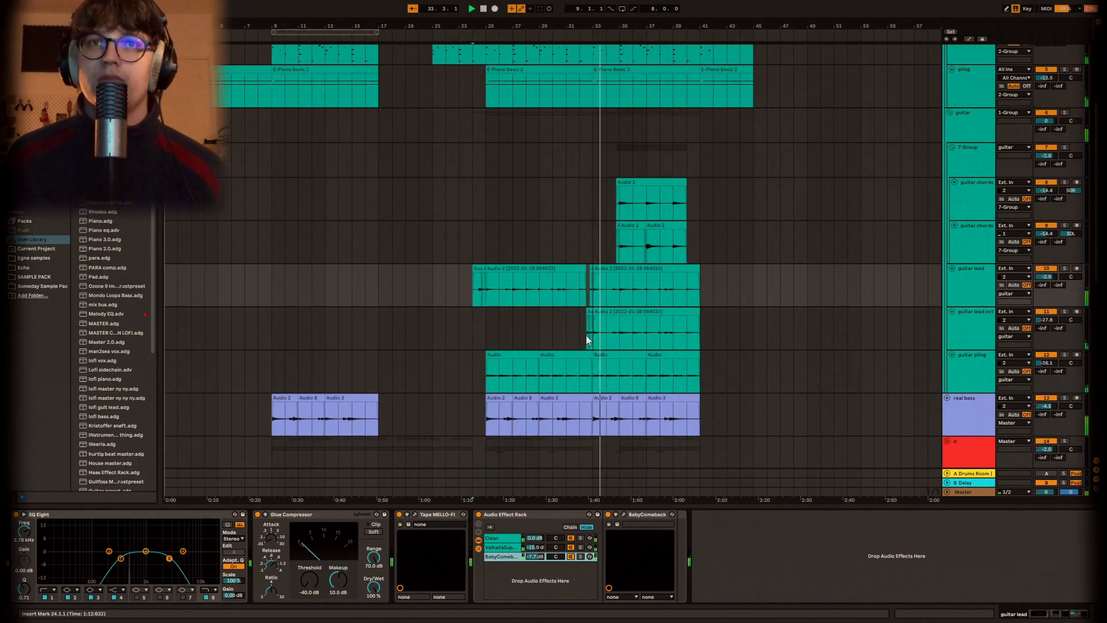
scroll(646, 340, "up", 6)
left_click(977, 295)
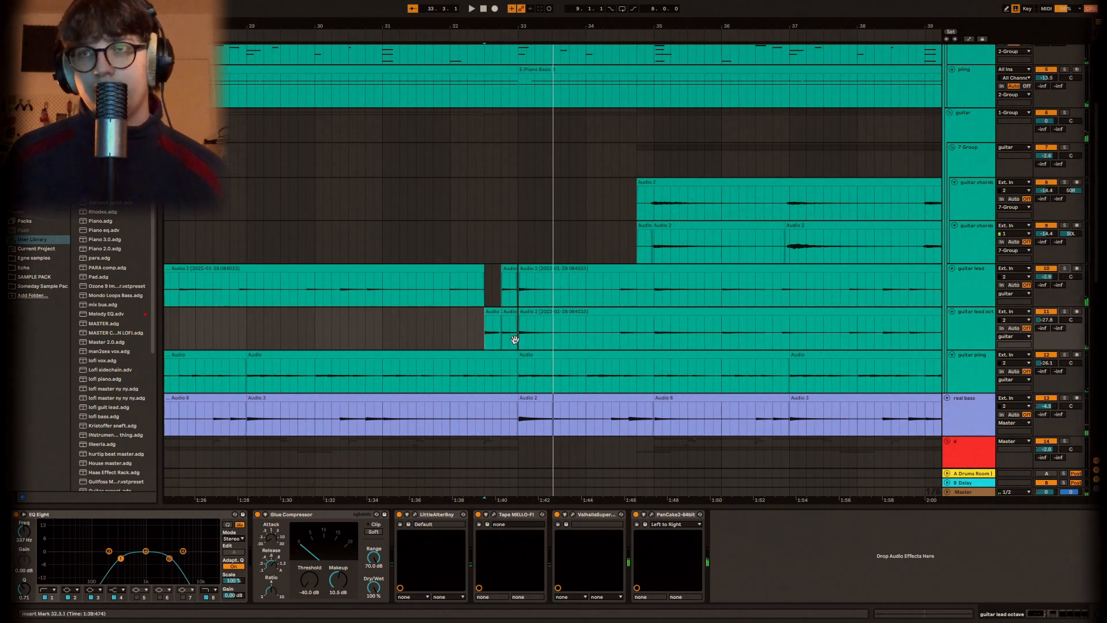
key("space")
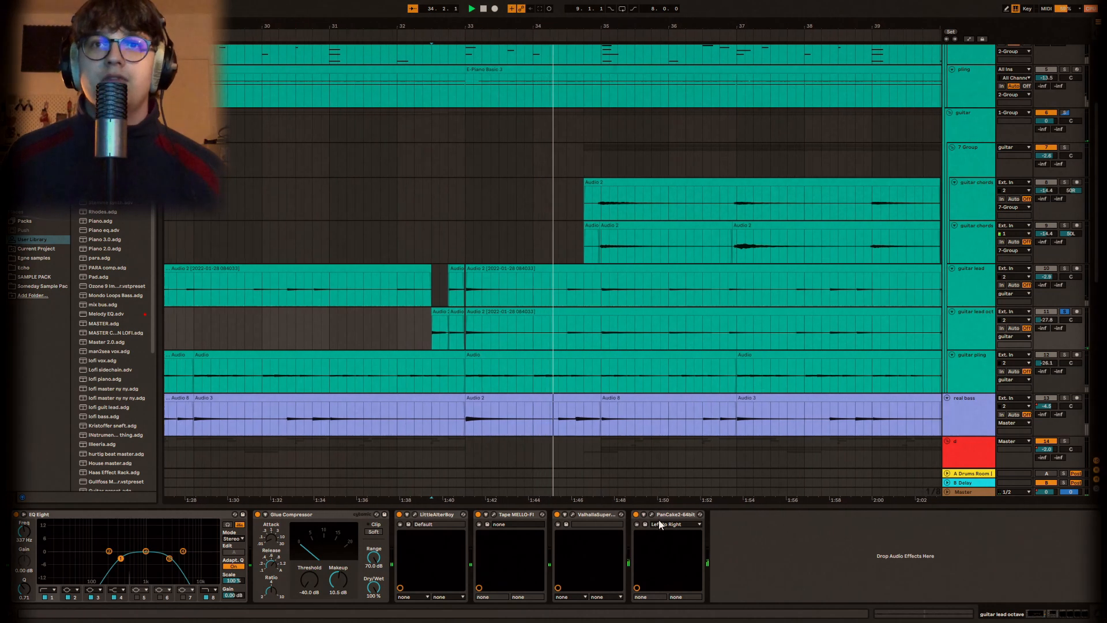
left_click(573, 514)
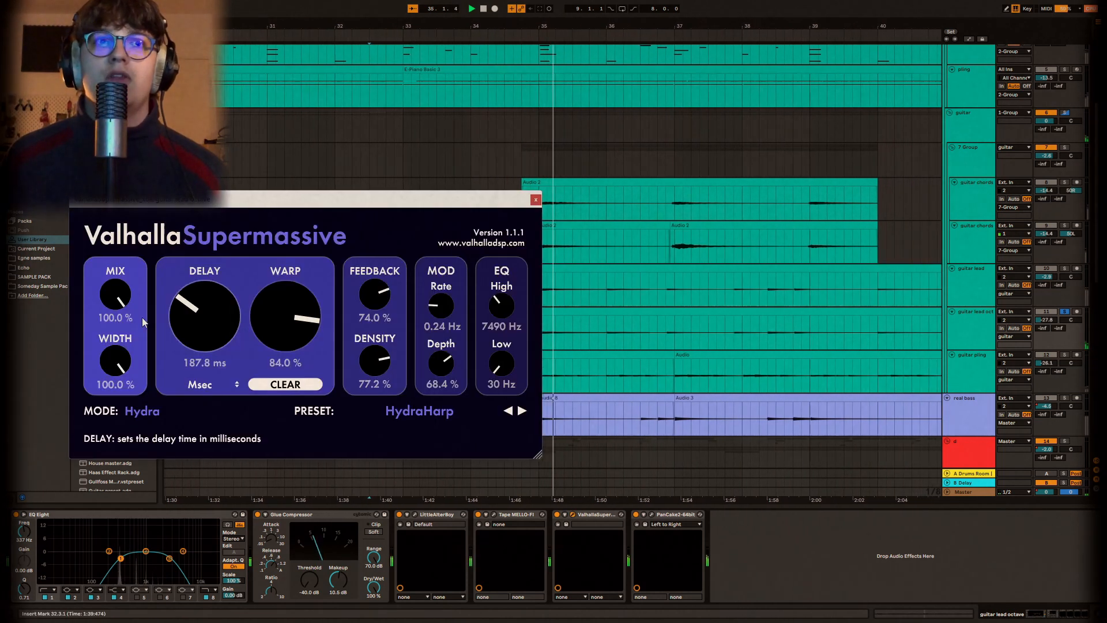
left_click(536, 201)
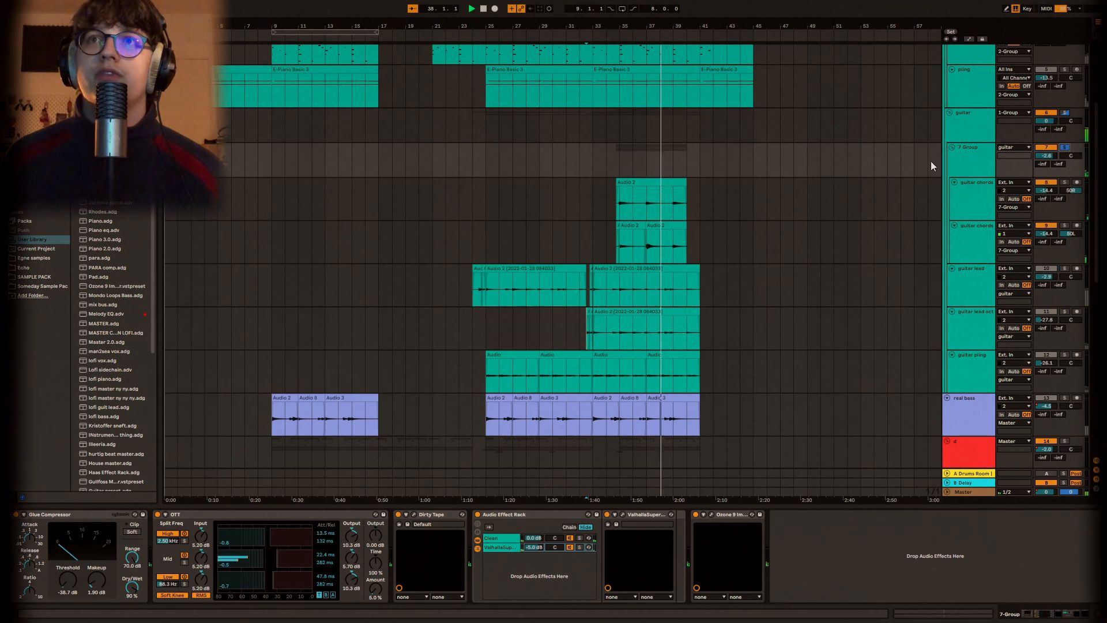
- Play the soloed guitar chords group from bar 35
left_click(619, 163)
key("space")
scroll(619, 163, "up", 2)
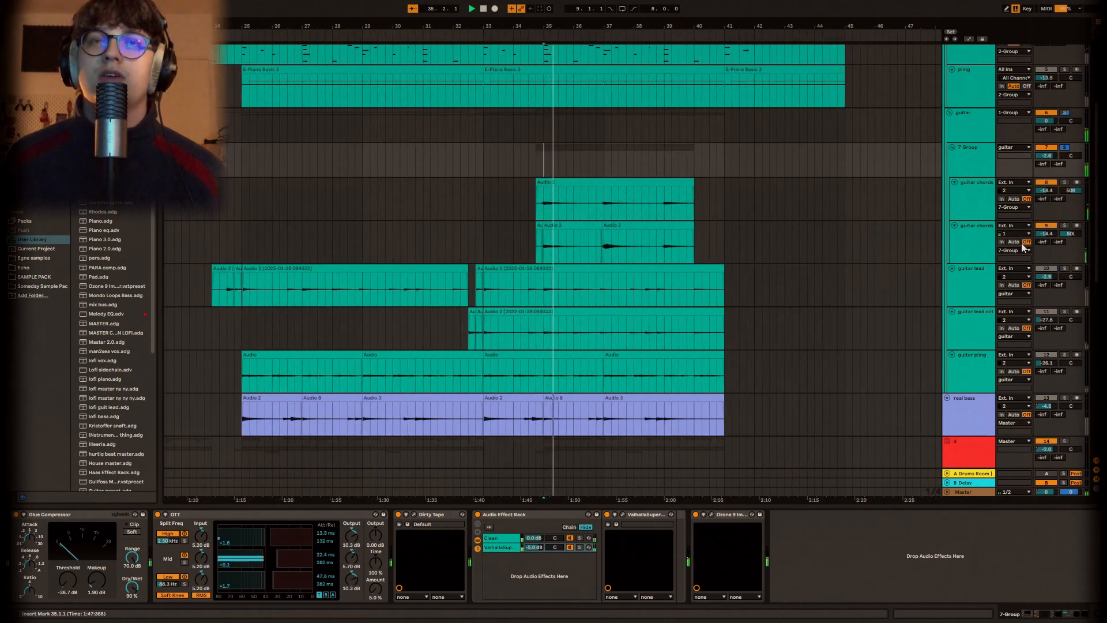
- Compare the device chains of the two guitar chords tracks and bring up their parent group's chain
left_click(970, 196)
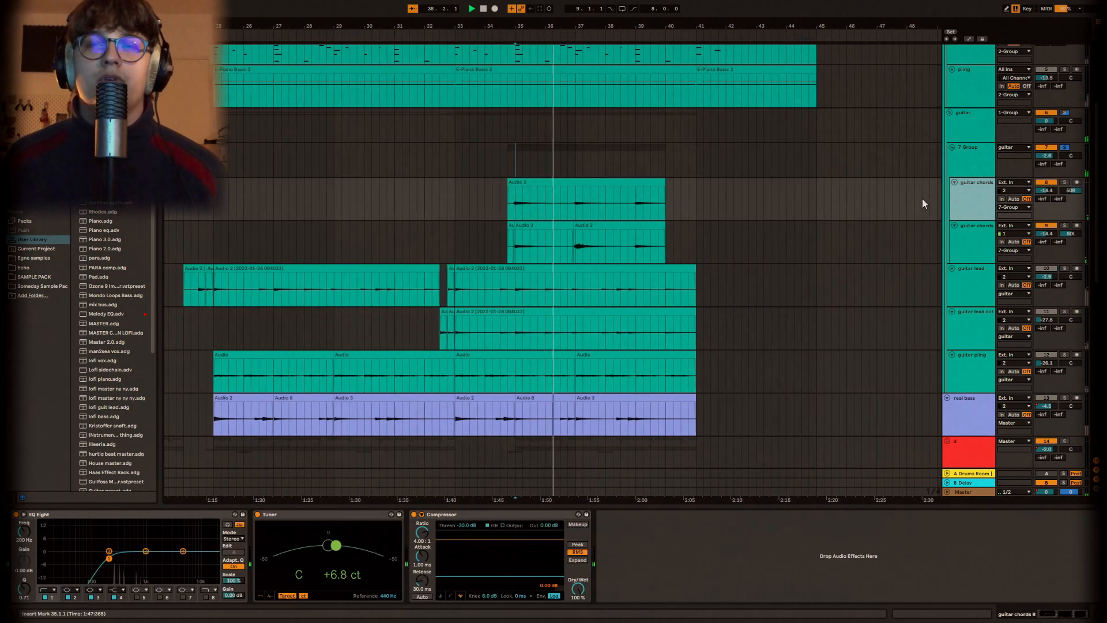
left_click(972, 241)
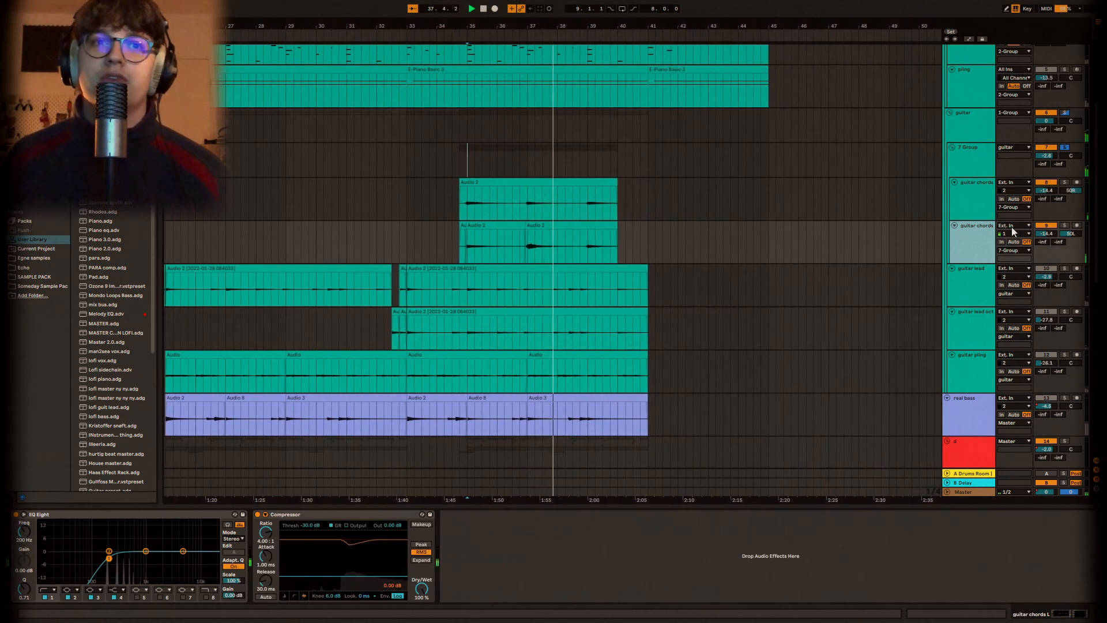
left_click(965, 216)
left_click(971, 234)
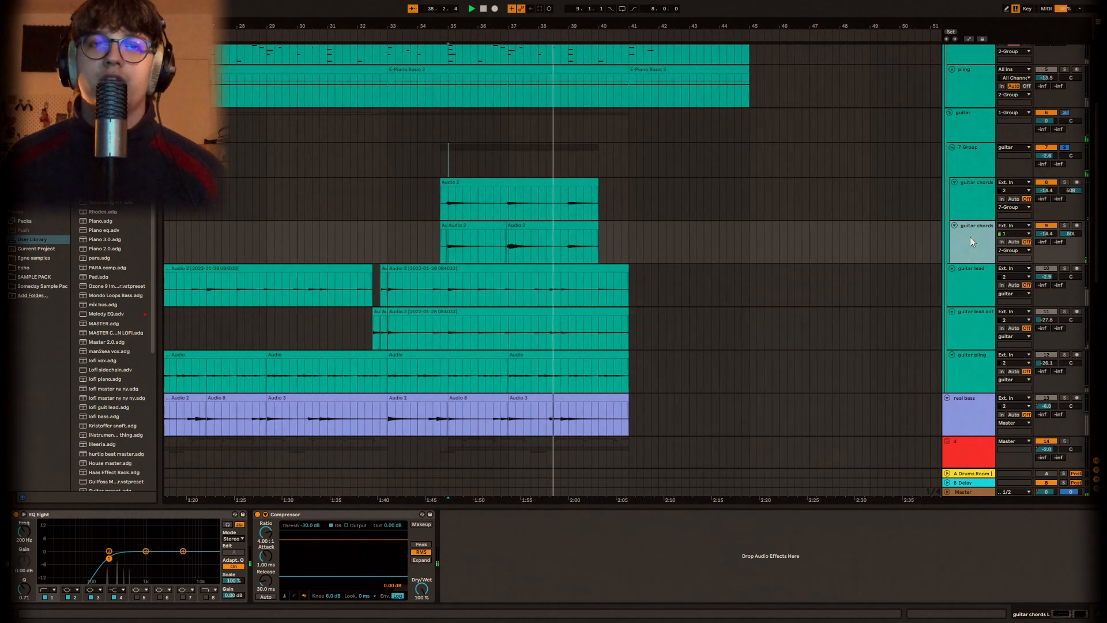
left_click(981, 212)
left_click(983, 172)
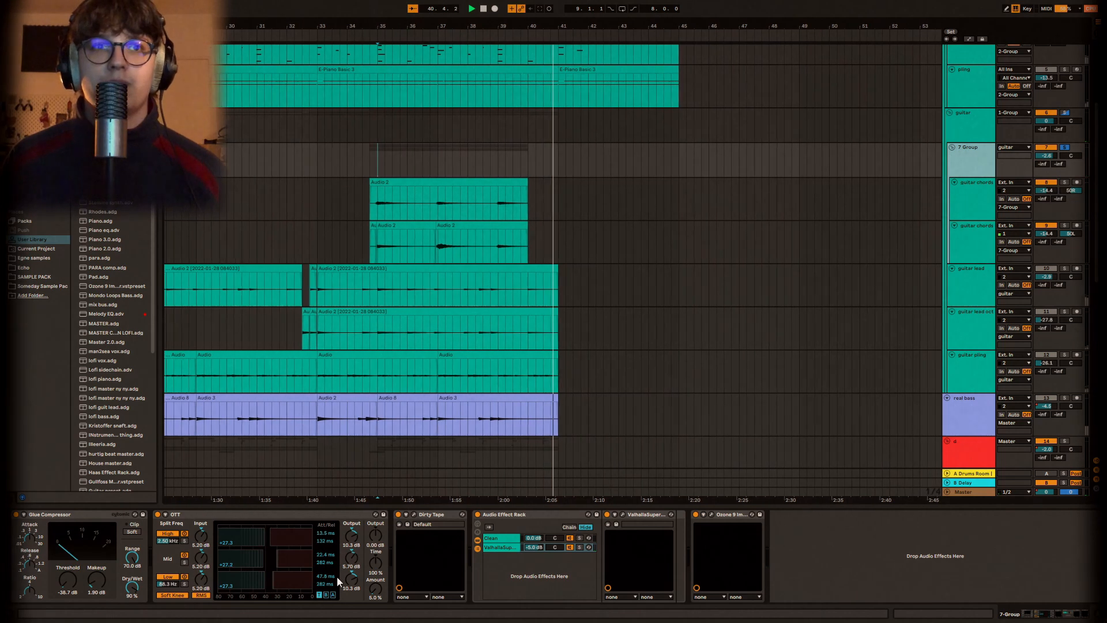
- Open the guitar chords group's Dirty Tape plugin, examine its settings, and close it
left_click(413, 514)
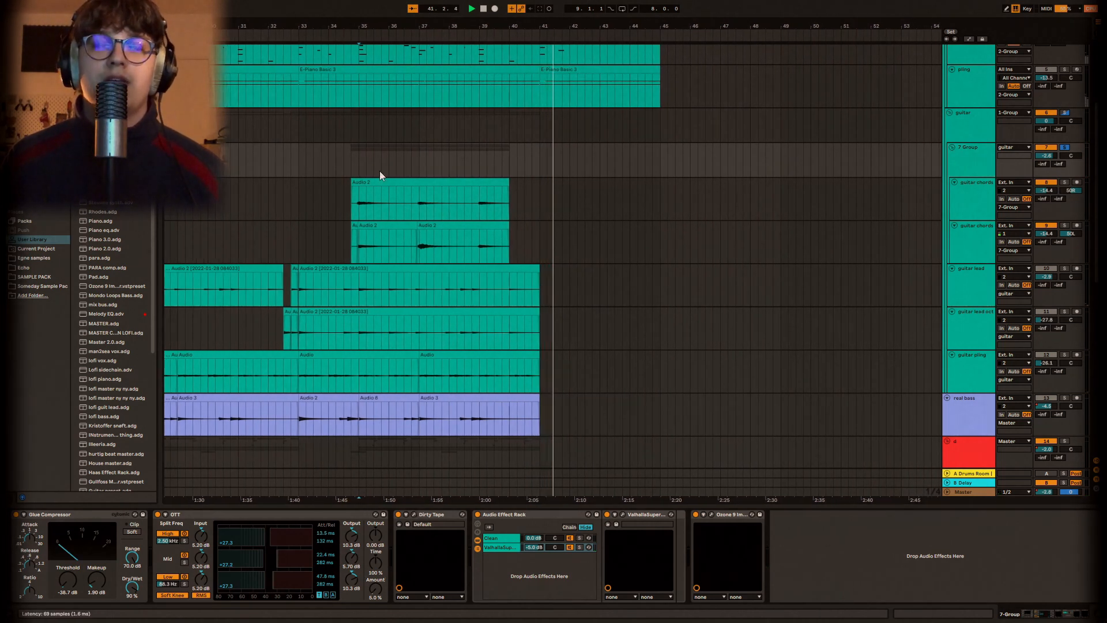
left_click_drag(658, 180, 630, 172)
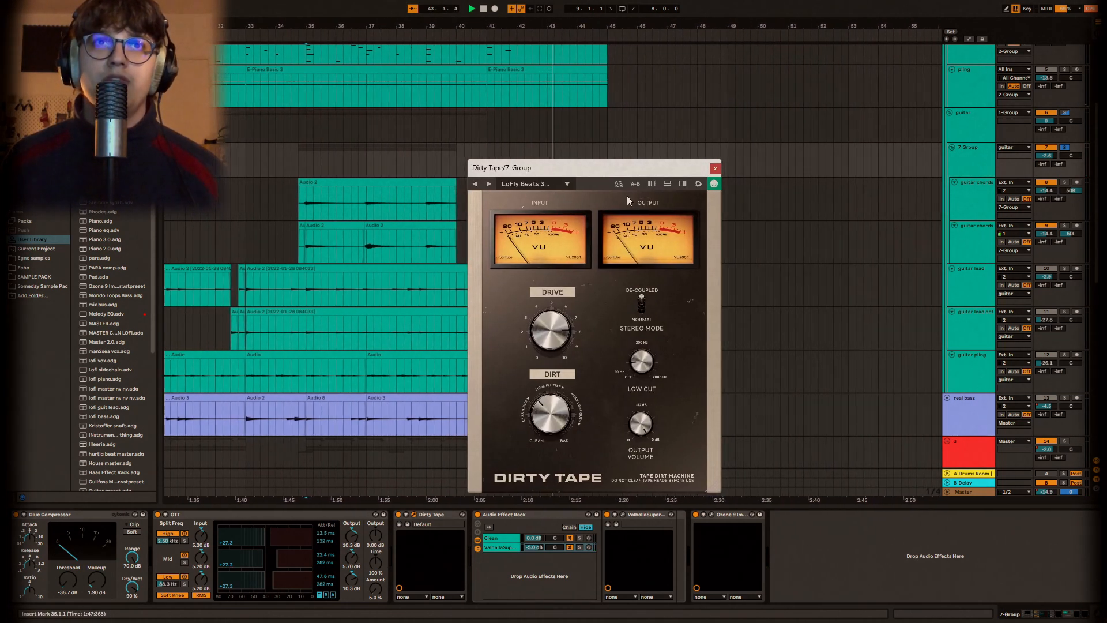
left_click(715, 168)
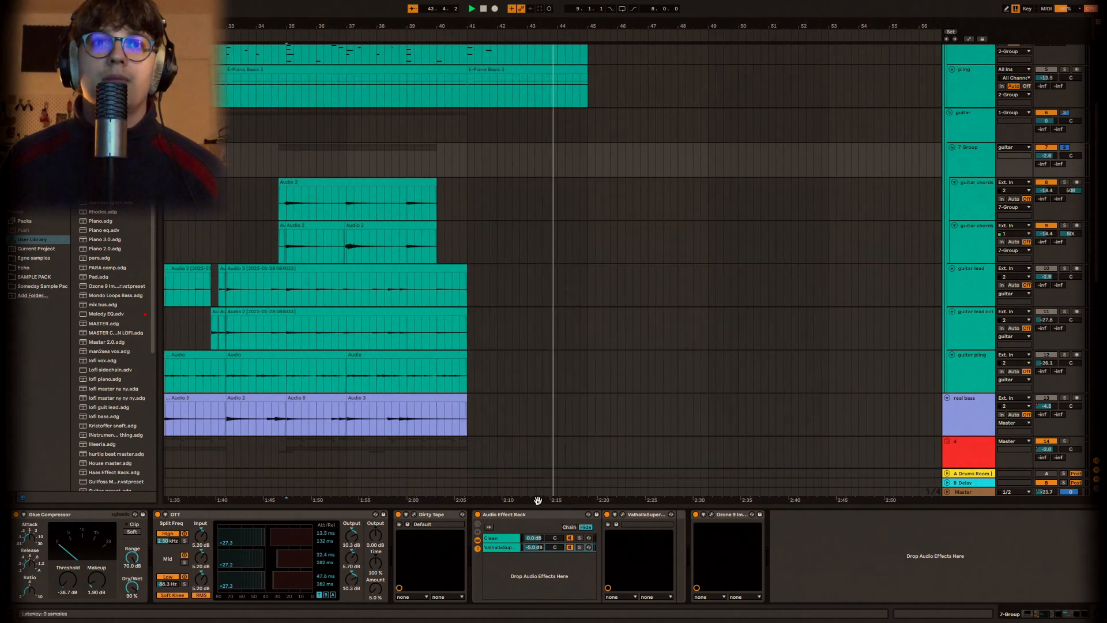
- Check the Clean and ValhallaSupermassive chains in the chords group's effect rack, and open and close its Ozone 9 Imager
left_click(505, 517)
left_click(499, 539)
left_click(498, 546)
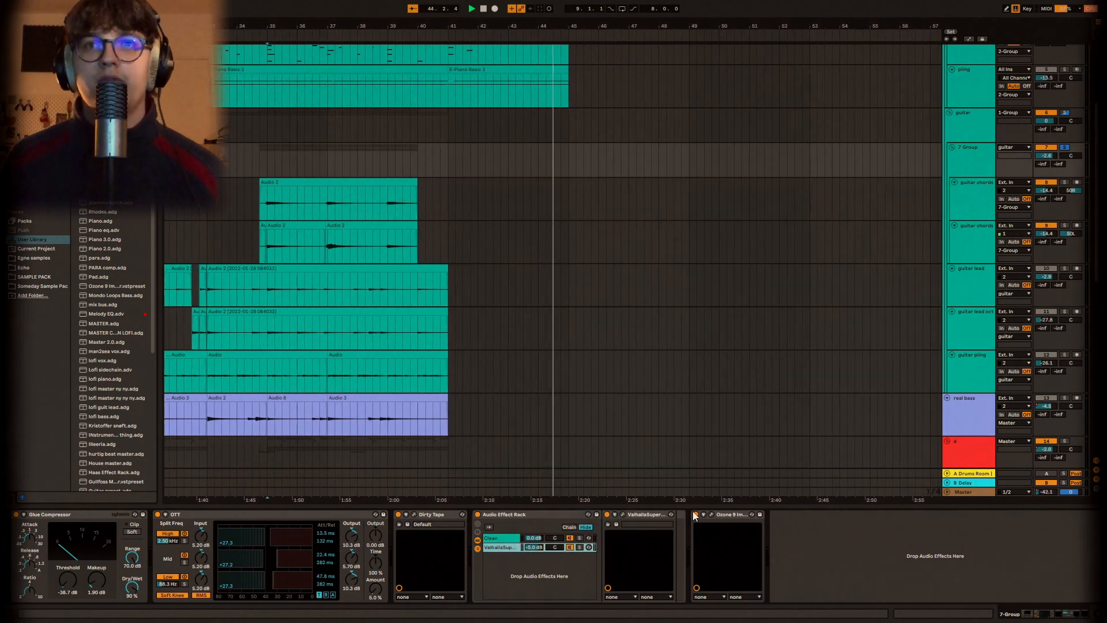
left_click(711, 514)
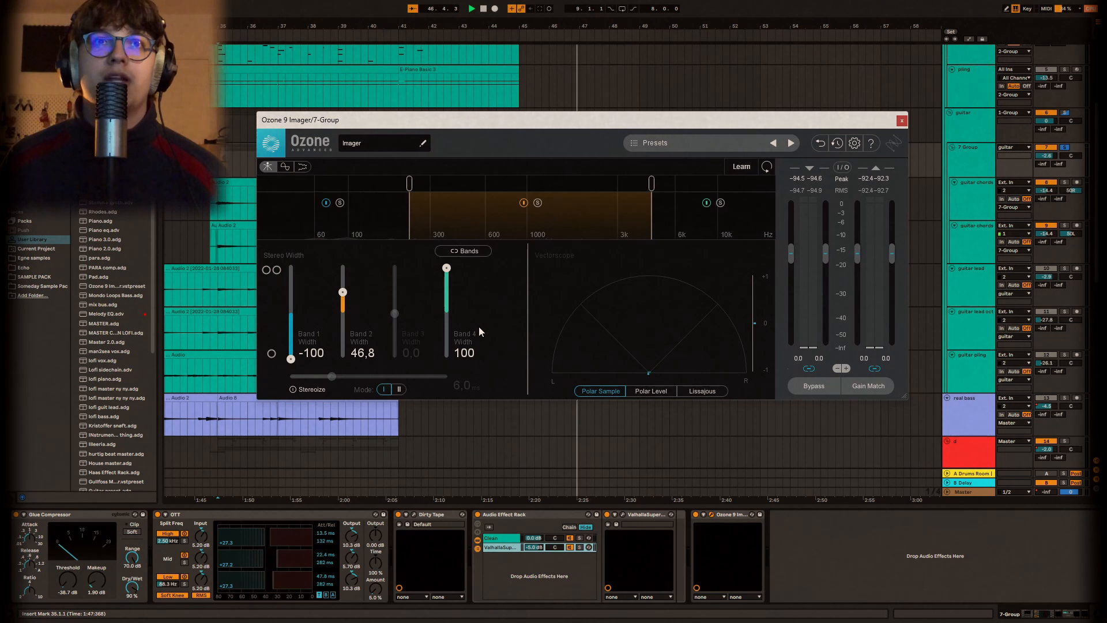
left_click(903, 122)
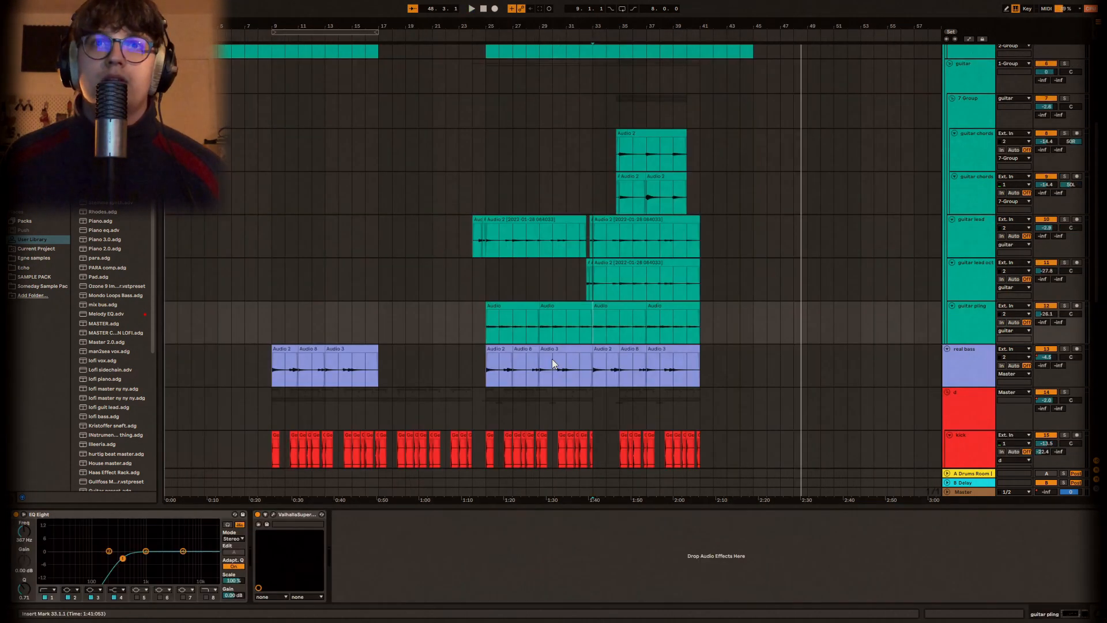
- Solo the guitar pling track, play it from bar 33, and raise its volume to -1.7 dB to hear it clearly
scroll(552, 359, "up", 5)
left_click(1064, 307)
key("space")
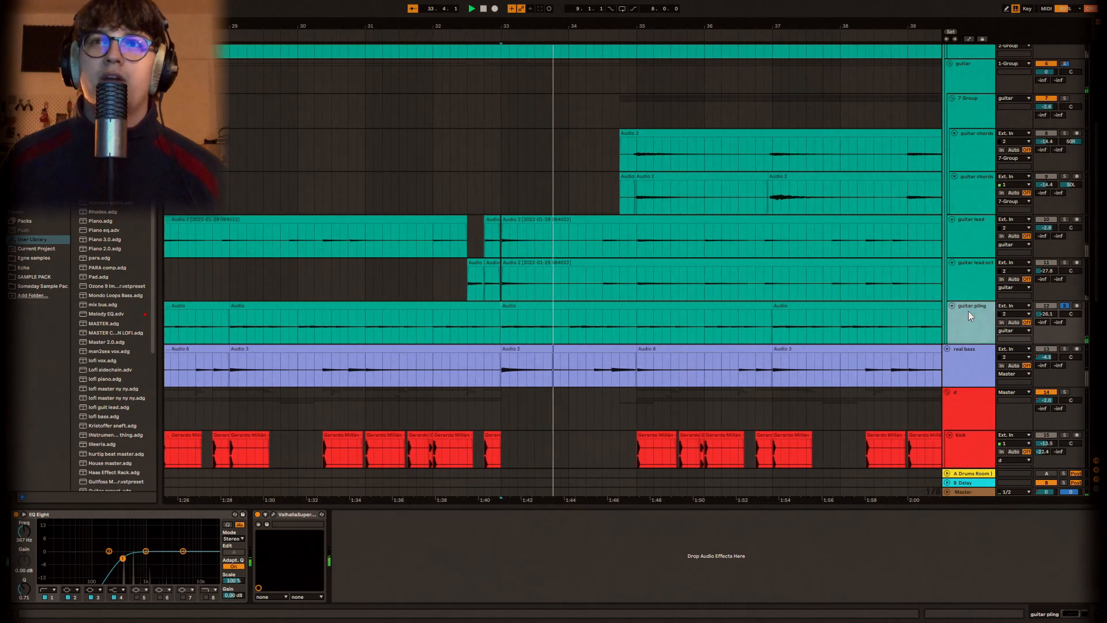
left_click_drag(1053, 314, 1053, 271)
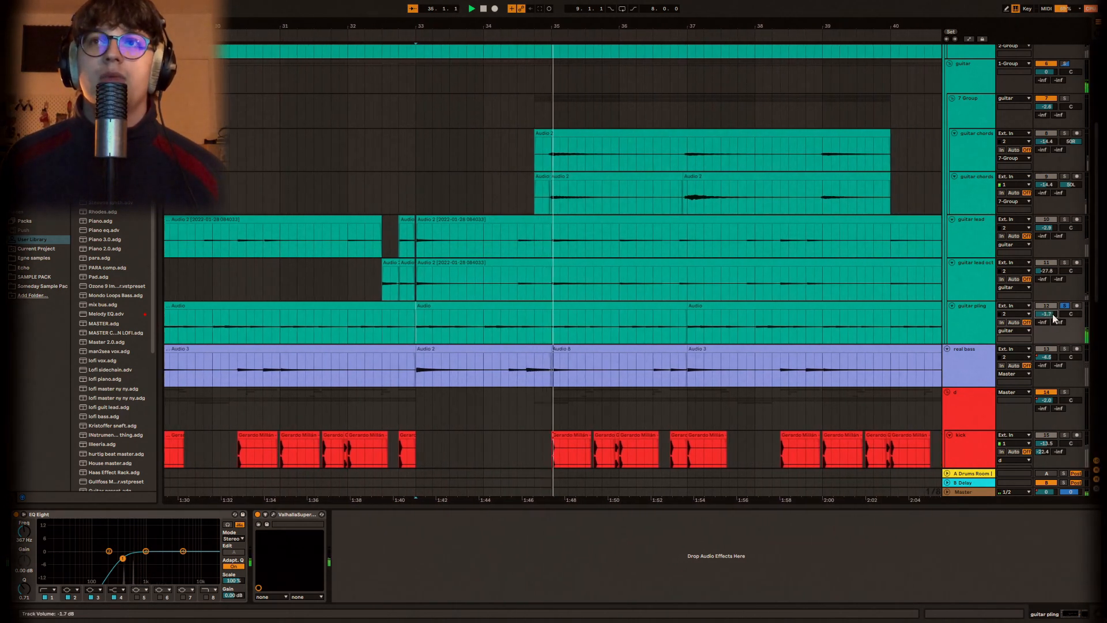
- Locate the keys pling track for comparison, return the guitar pling's volume to -26.1 dB, and clear its solo
scroll(1015, 289, "up", 8)
scroll(1017, 291, "down", 1)
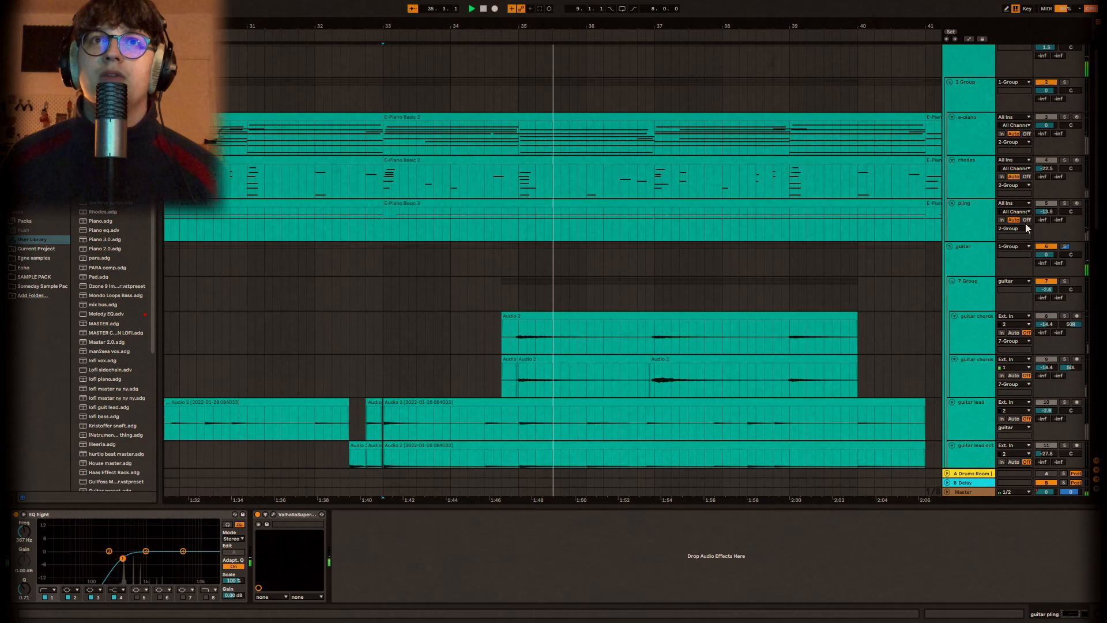
left_click(1065, 202, "ctrl")
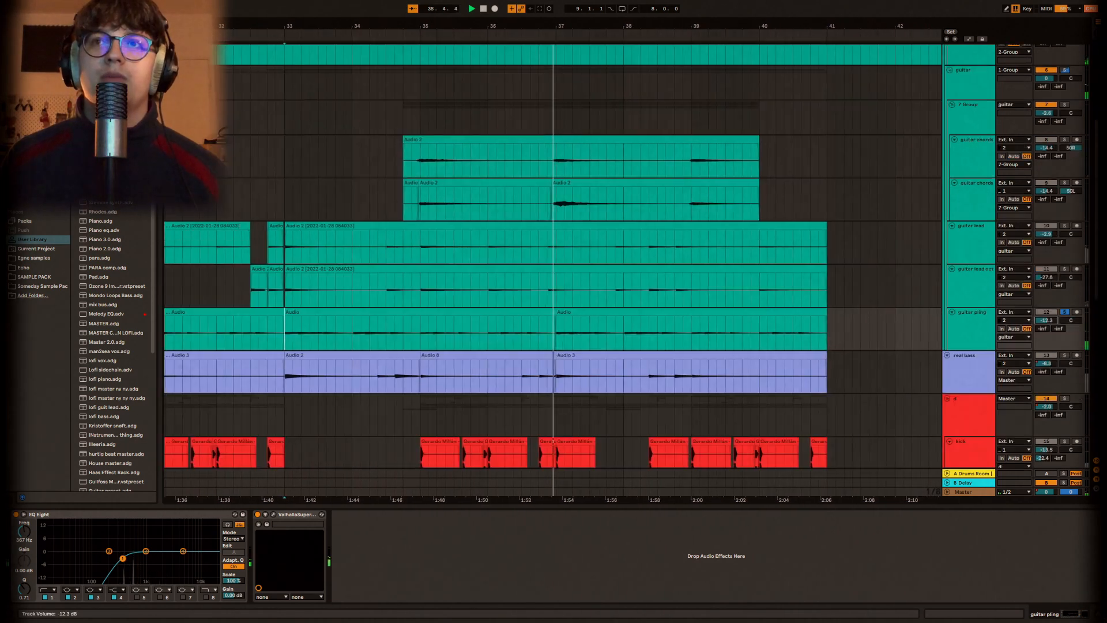
left_click_drag(1050, 321, 1050, 345)
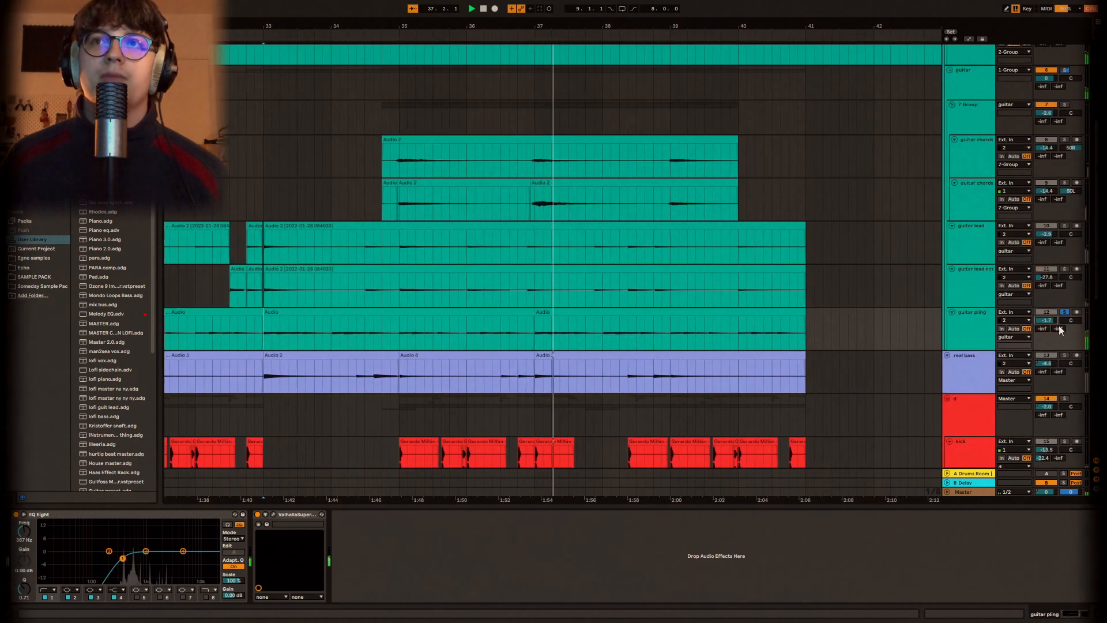
scroll(572, 133, "down", 5)
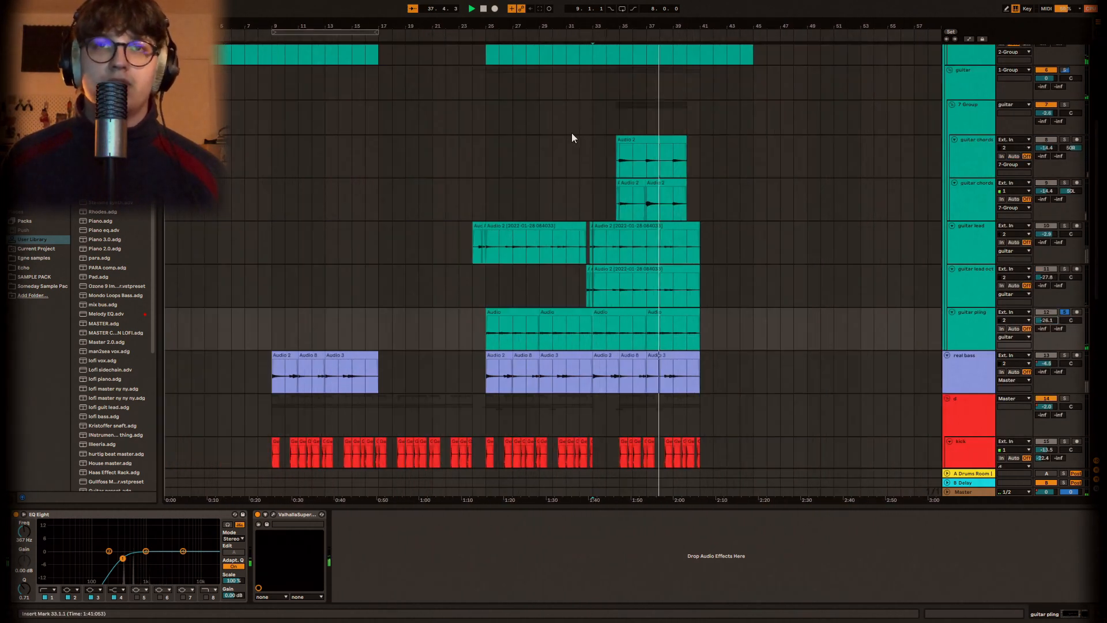
left_click(1065, 312)
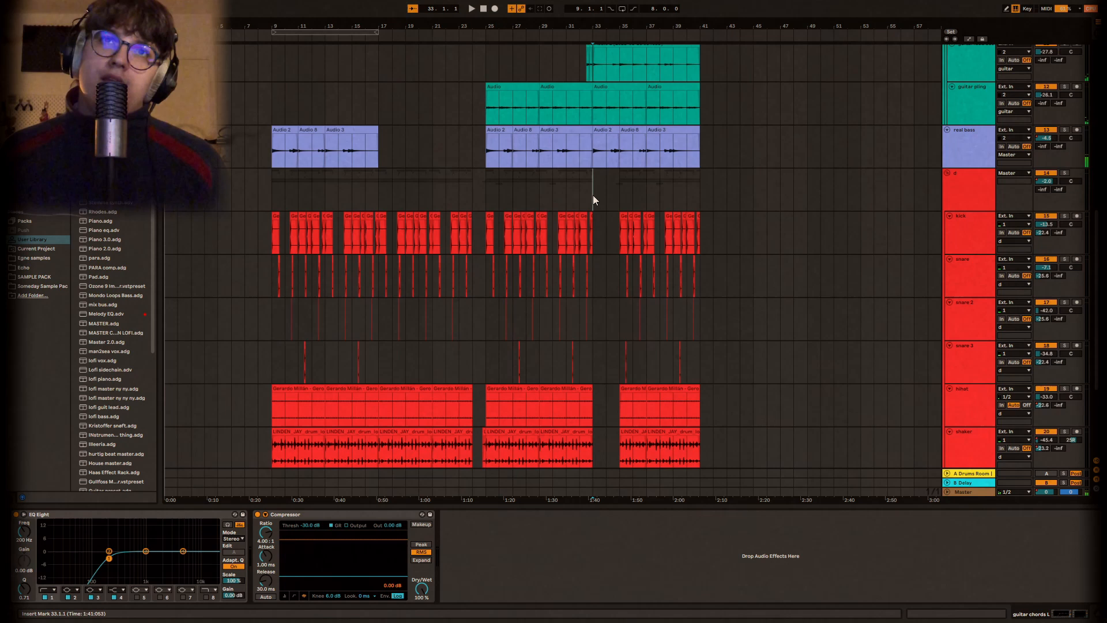
- Select the drum group, play the full mix from bar 31 through the drum break, and look over the whole arrangement
left_click(592, 195)
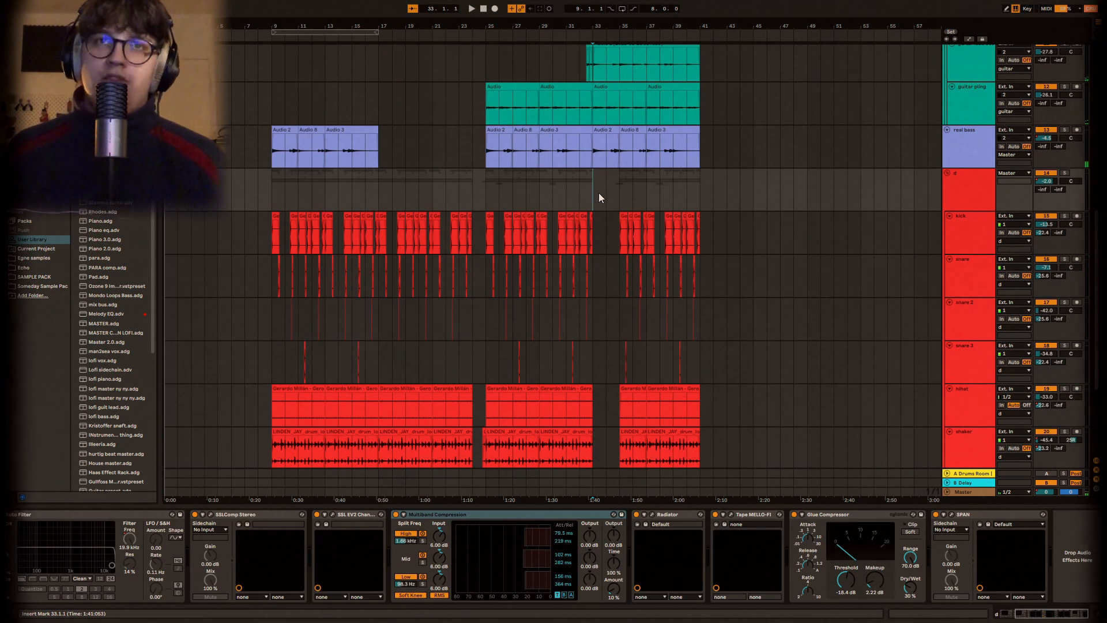
scroll(598, 193, "up", 3)
left_click(551, 186)
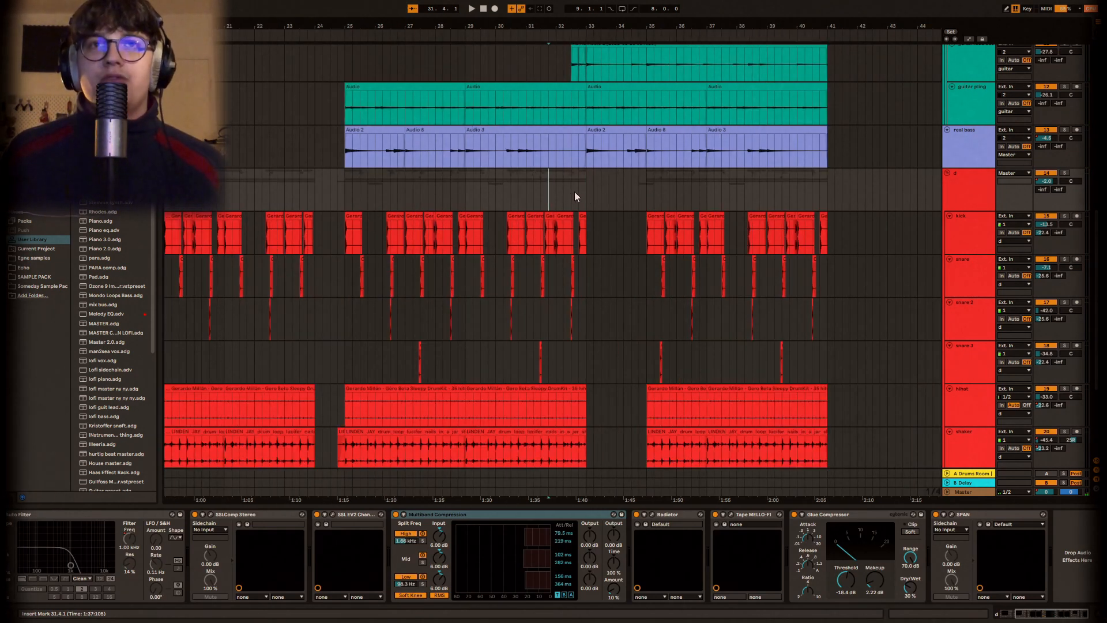
key("space")
scroll(606, 193, "down", 1)
scroll(606, 189, "down", 1)
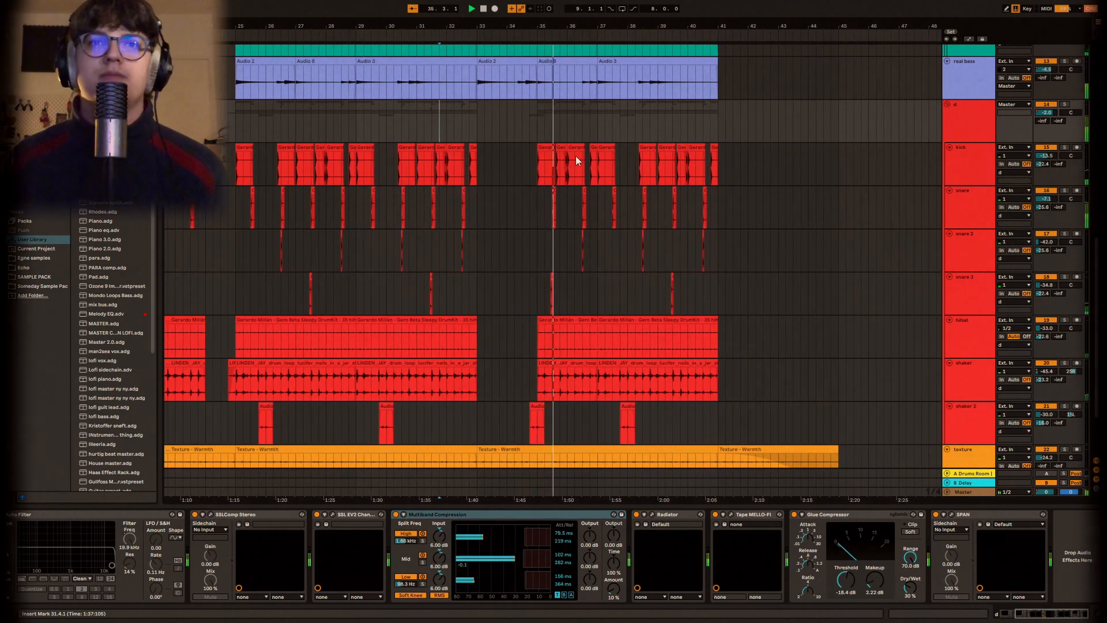
key("w")
scroll(634, 158, "up", 10)
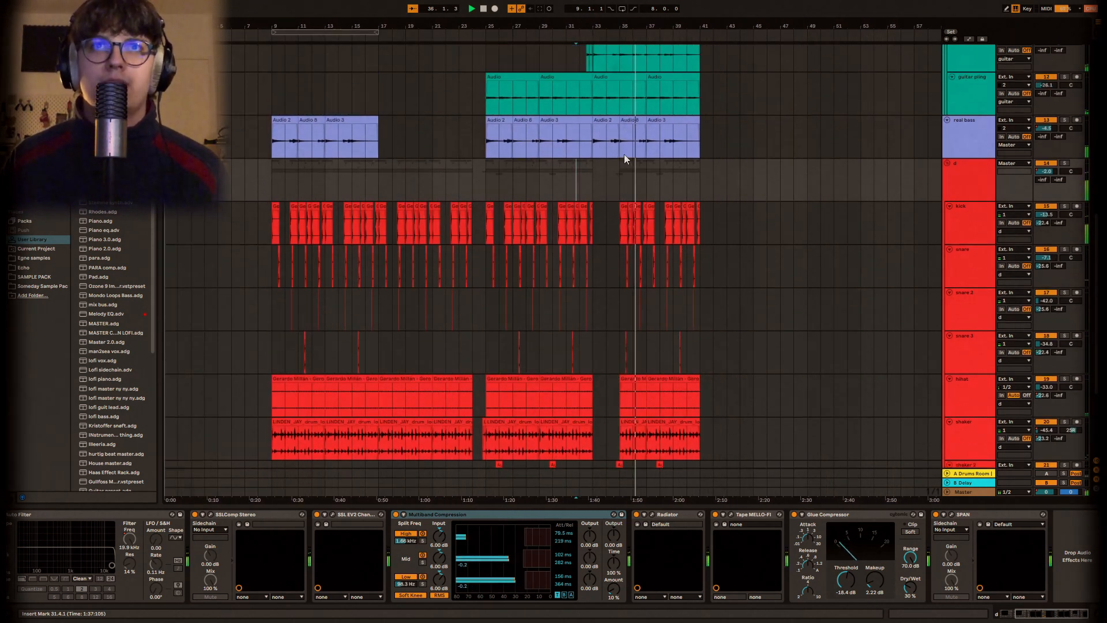
scroll(577, 151, "up", 2)
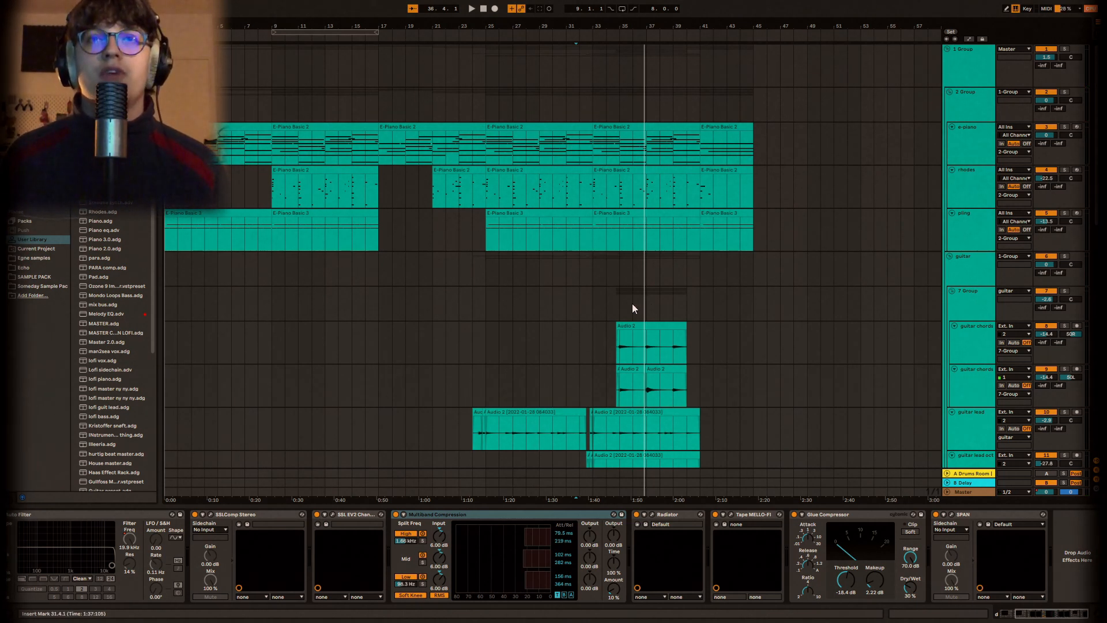
scroll(640, 300, "down", 10)
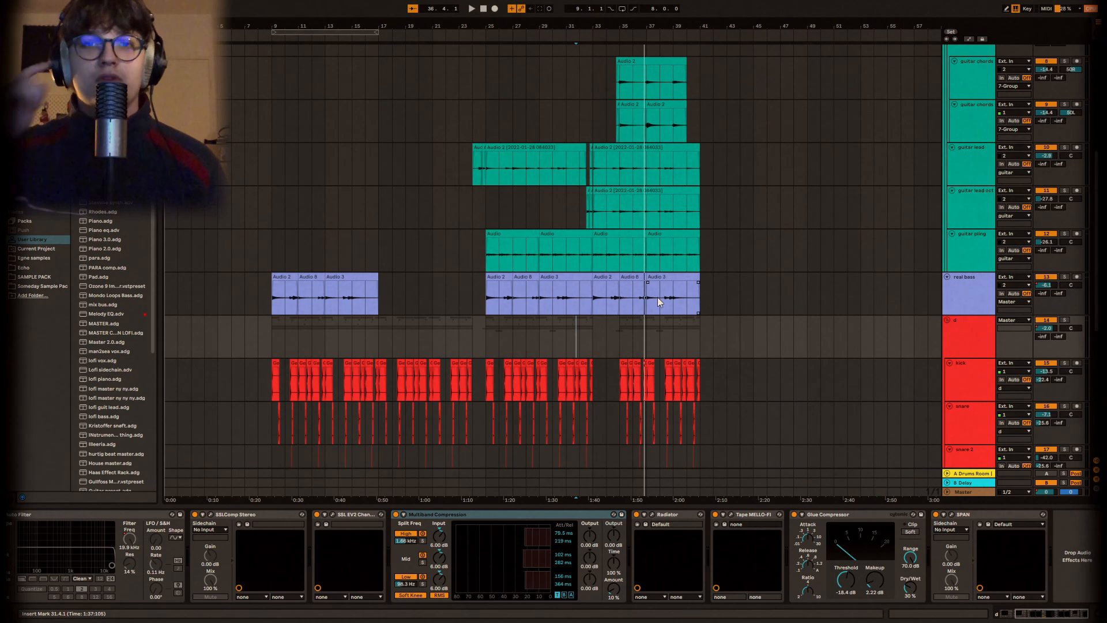